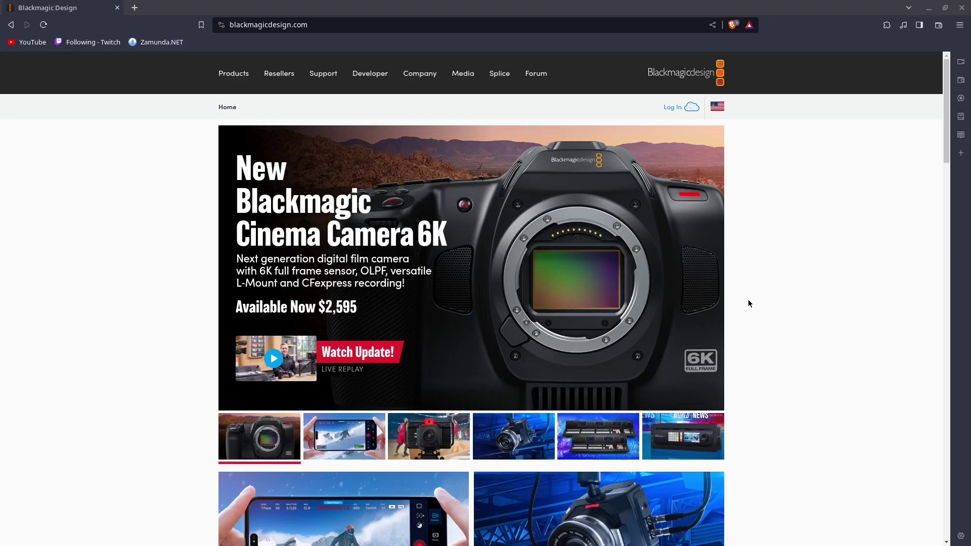
- Scroll to the page footer and follow the 'DaVinci Resolve and Fusion Software' link under Products
scroll(749, 303, down, 8)
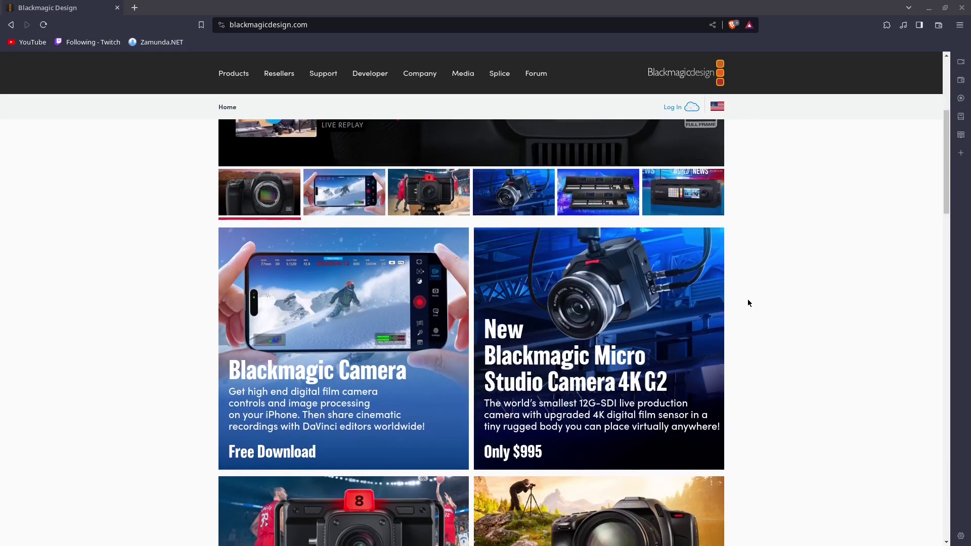
scroll(749, 303, down, 18)
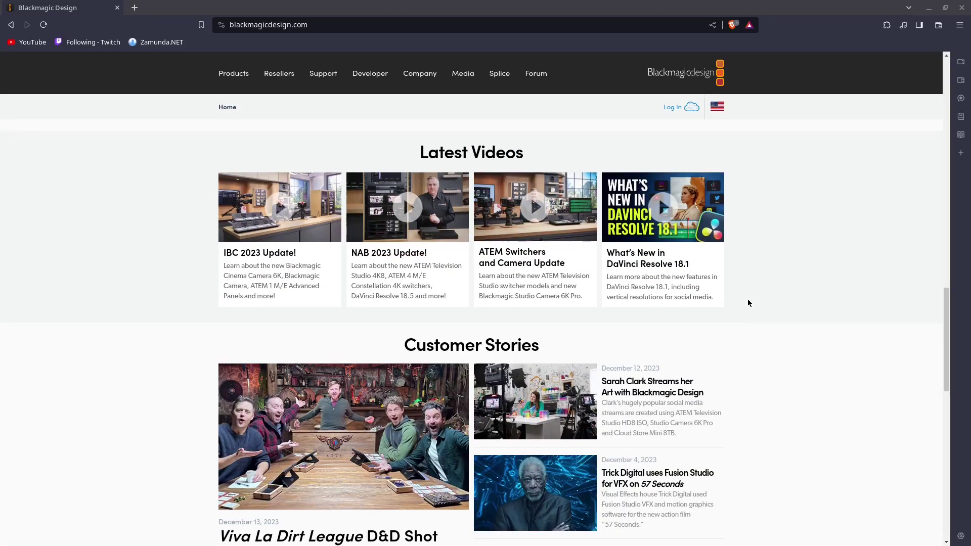
scroll(748, 302, down, 9)
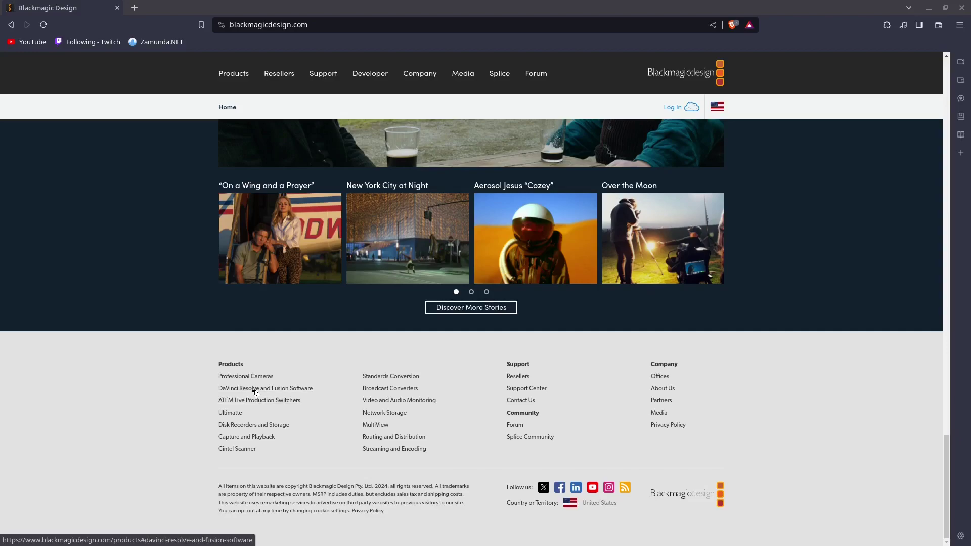
click(248, 390)
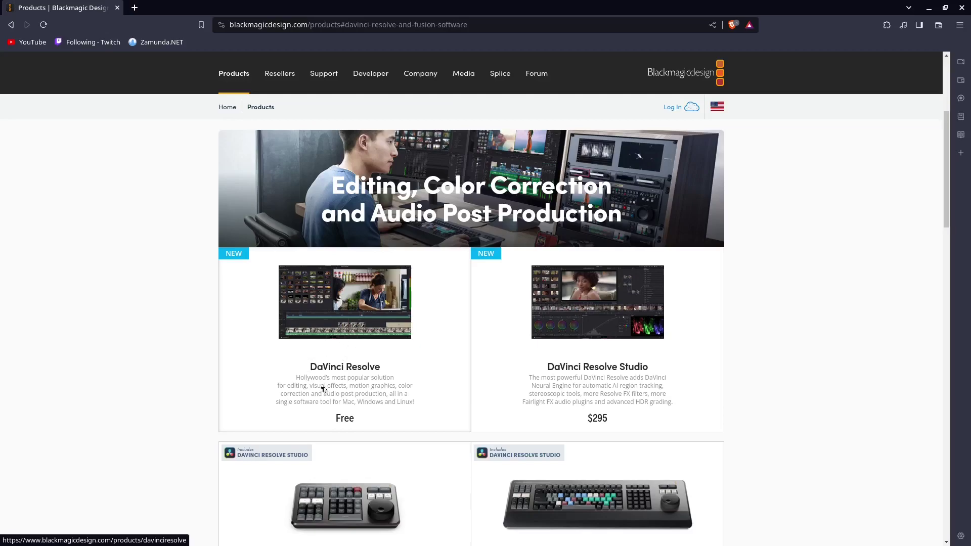
- Open the DaVinci Resolve product page and choose 'Free Download Now' for version 18.6
click(337, 368)
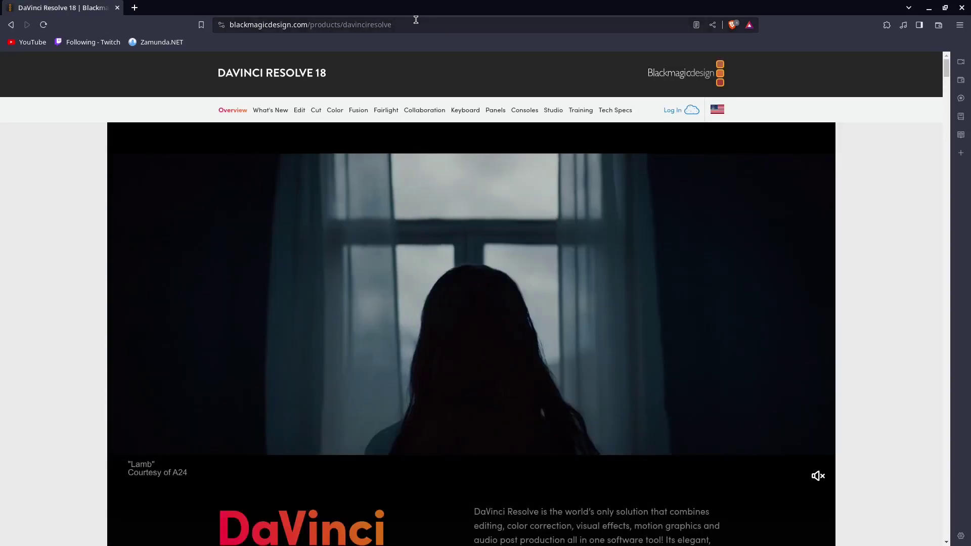
click(260, 24)
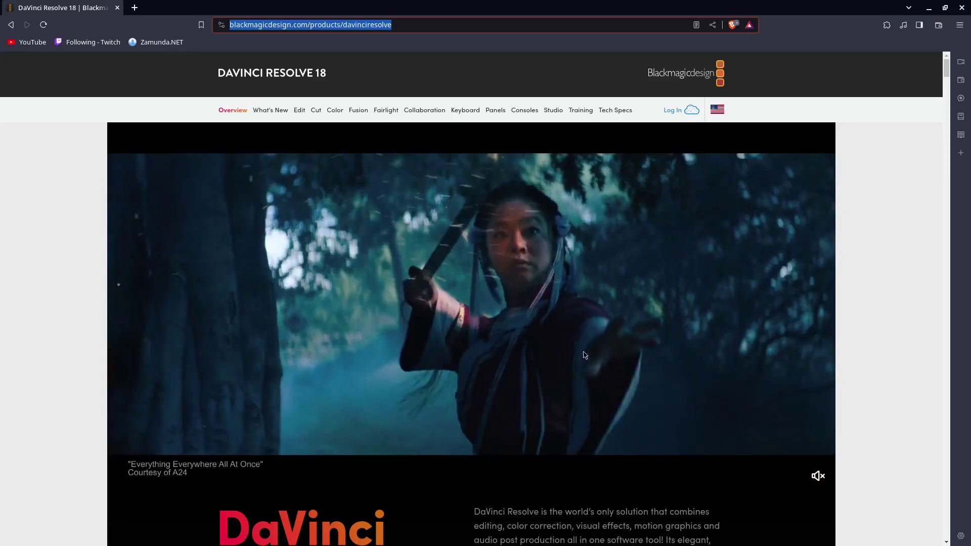
scroll(522, 359, down, 5)
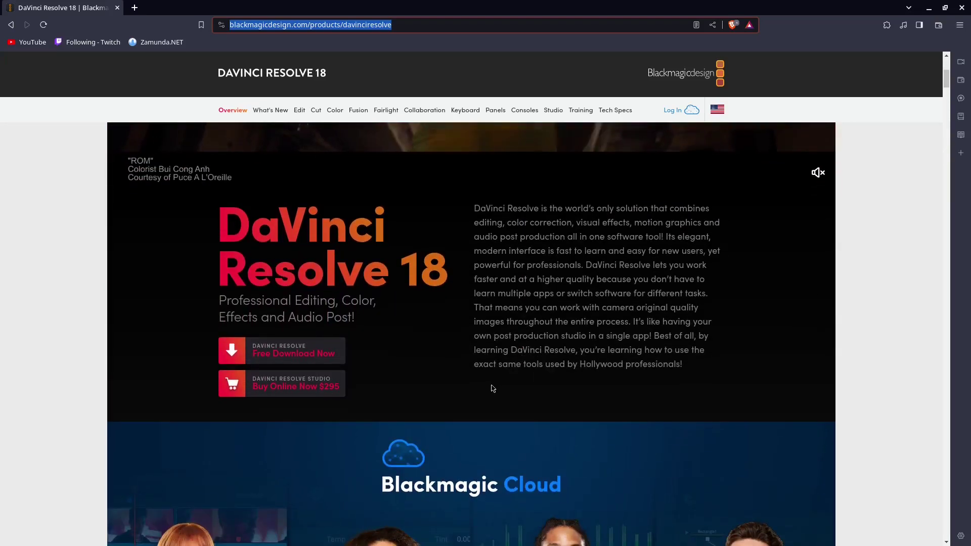
click(451, 373)
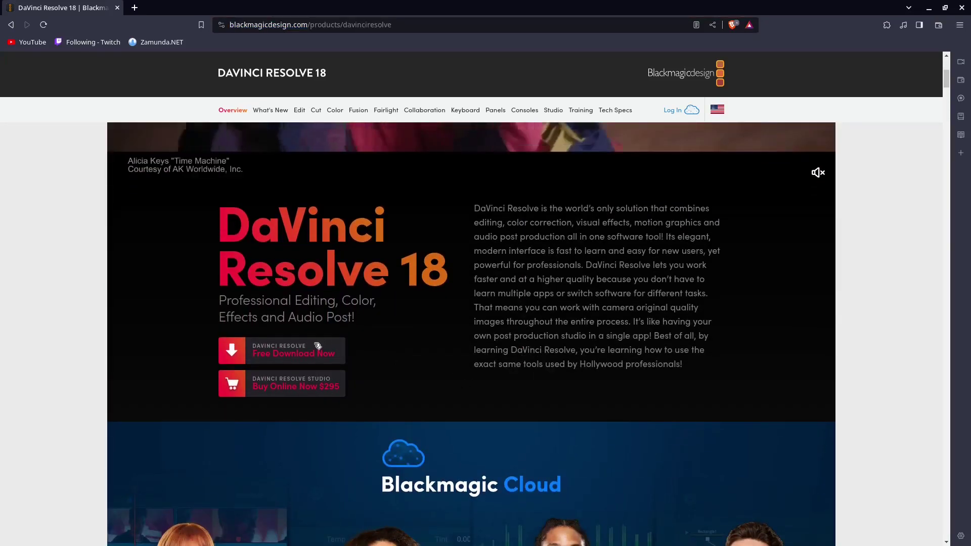
click(275, 355)
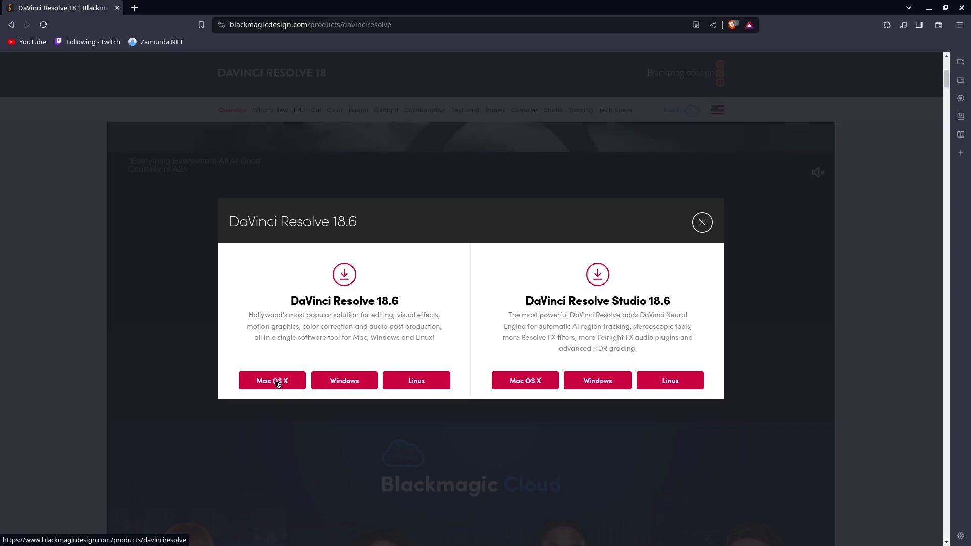
- Pick the Linux build of free DaVinci Resolve 18.6, then close the registration form that appears
click(431, 383)
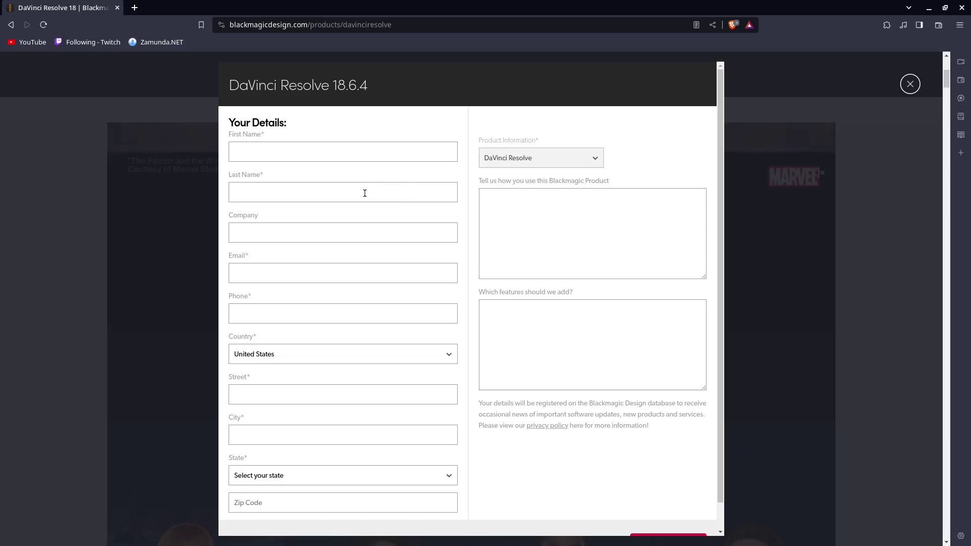
scroll(371, 223, down, 1)
scroll(372, 223, up, 1)
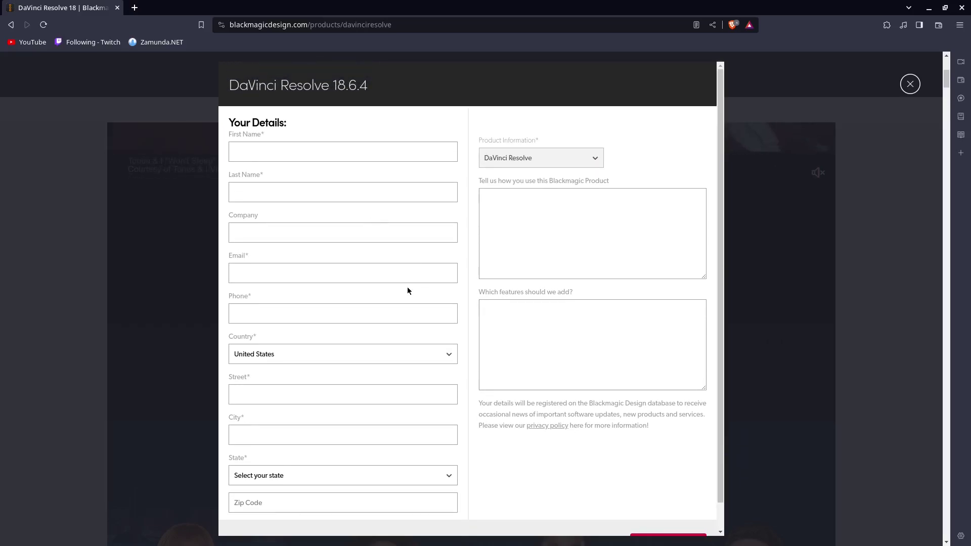
click(332, 152)
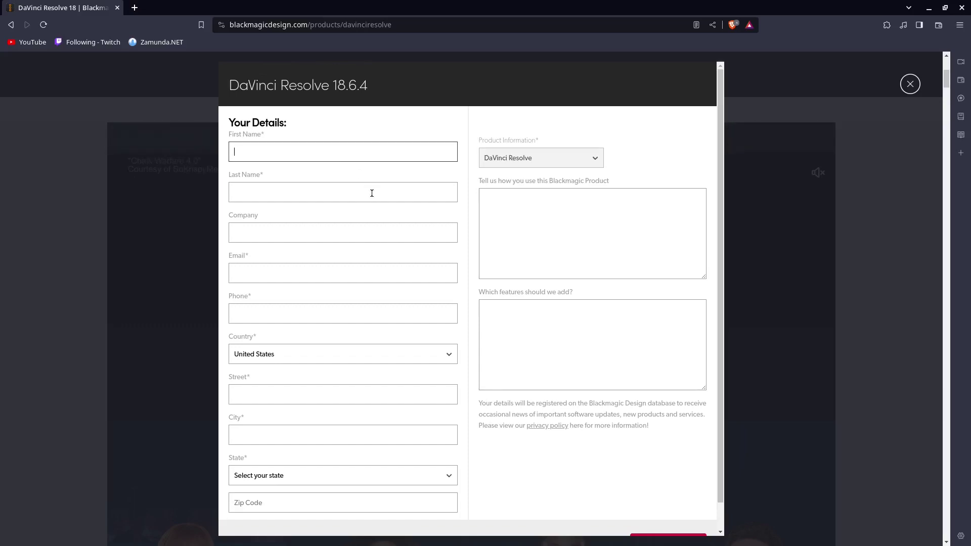
scroll(345, 243, down, 1)
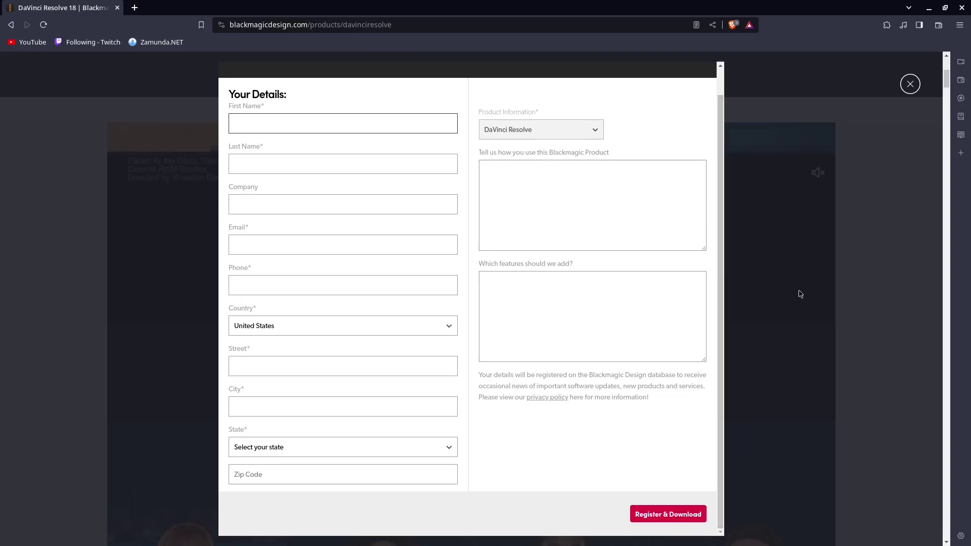
click(800, 310)
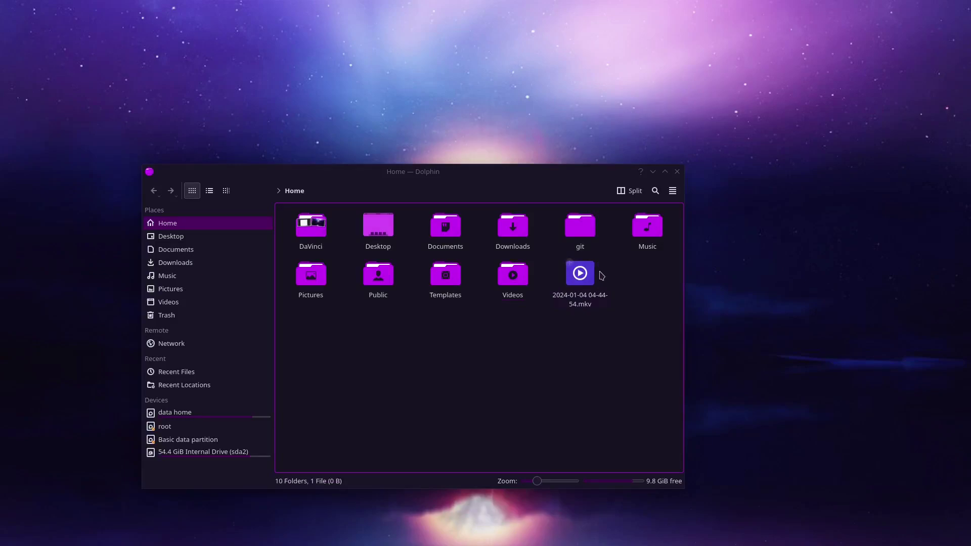
- In the git folder, extract DaVinci_Resolve_18.6.4_Linux.zip here with an auto-detected subfolder
double_click(581, 233)
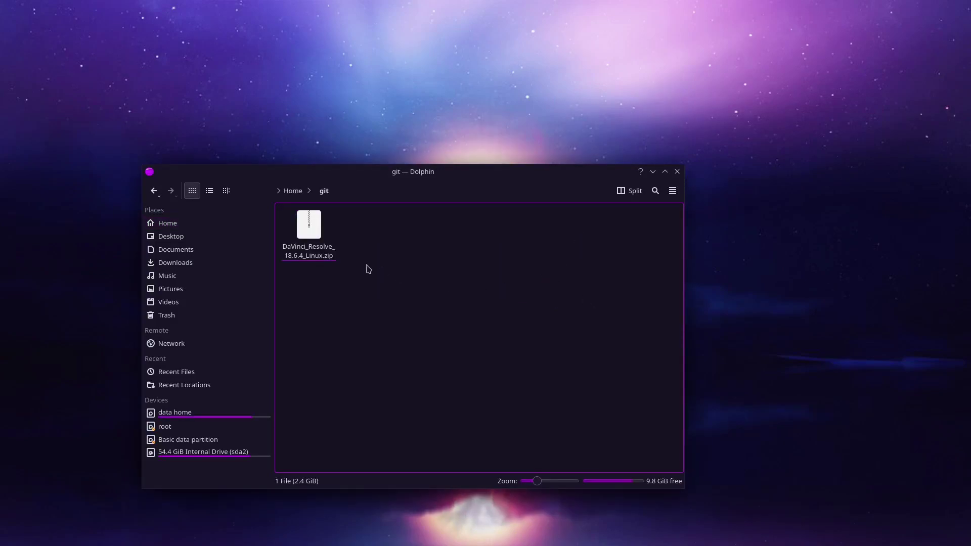
click(321, 267)
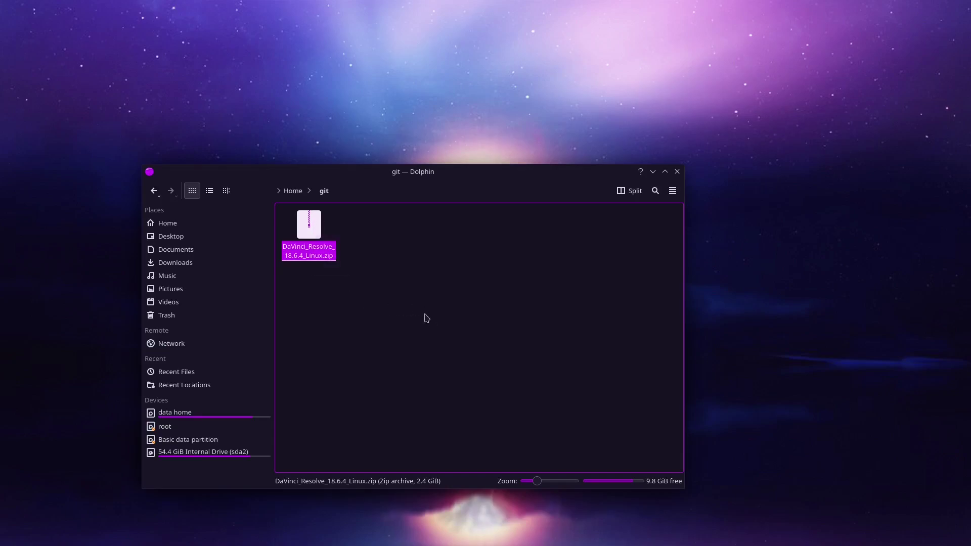
click(376, 287)
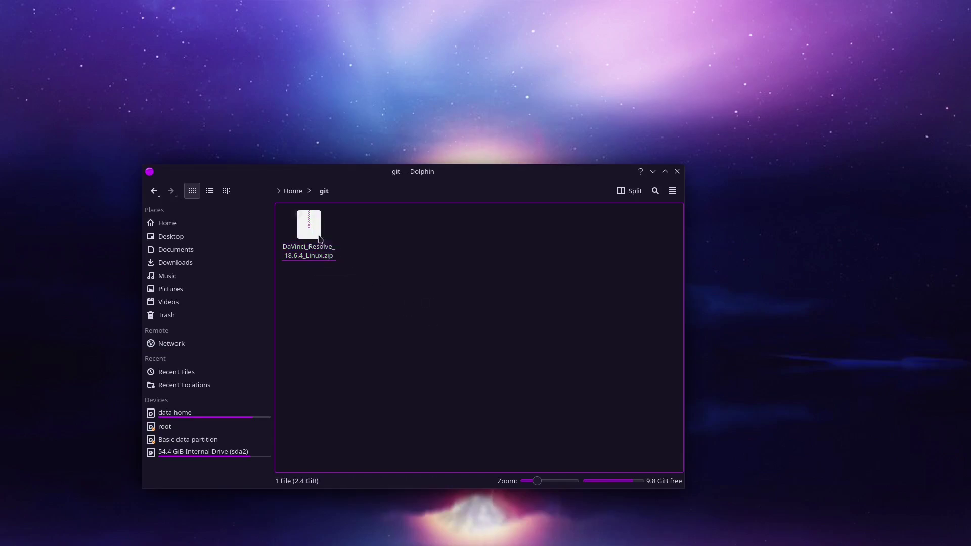
right_click(308, 227)
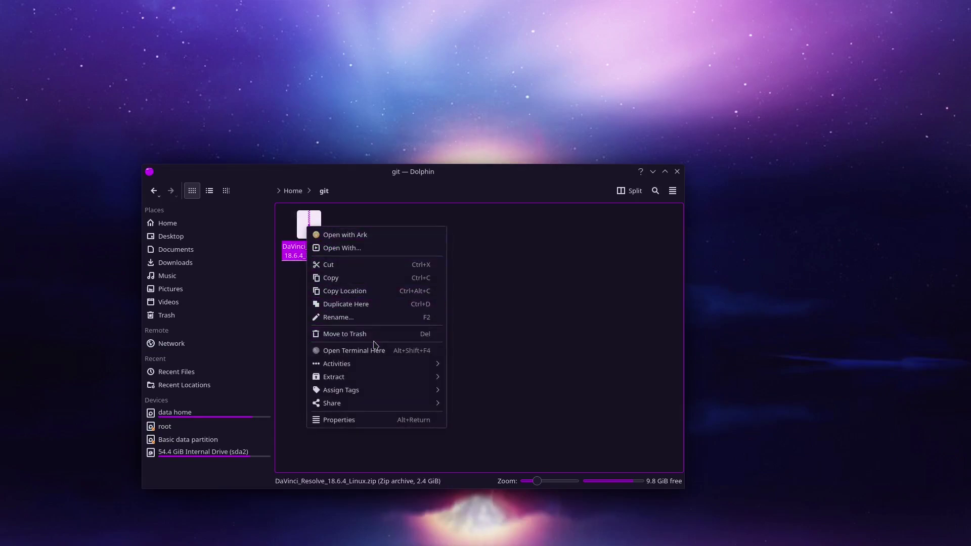
mouse_move(370, 378)
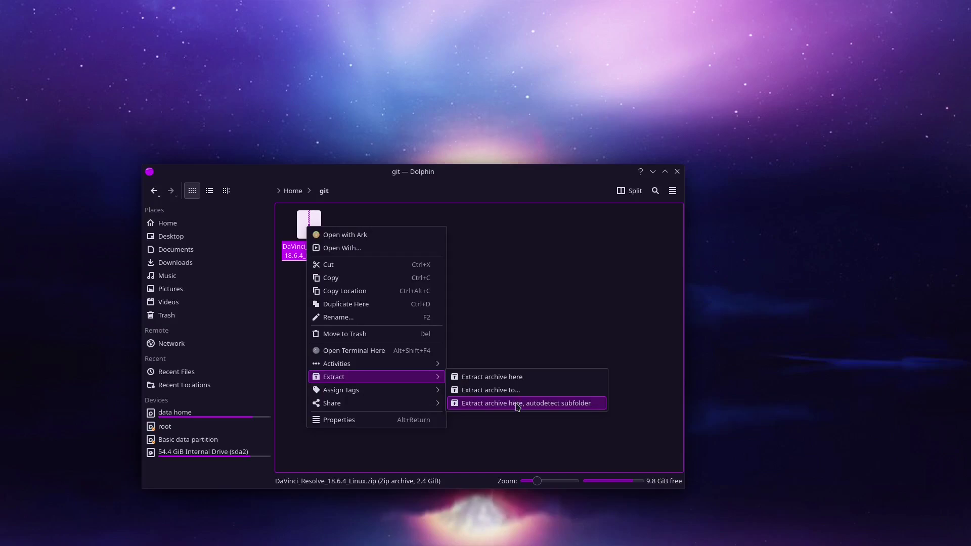
click(558, 404)
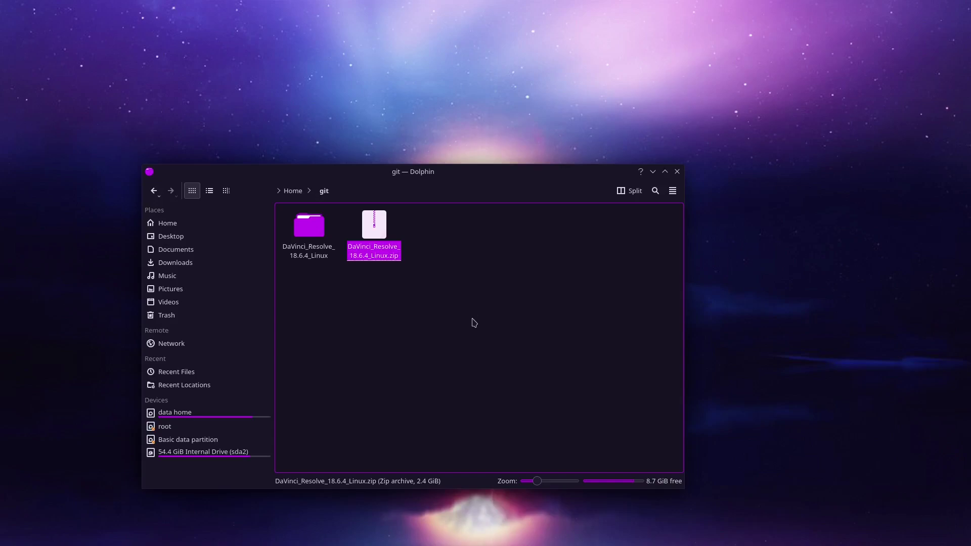
click(369, 325)
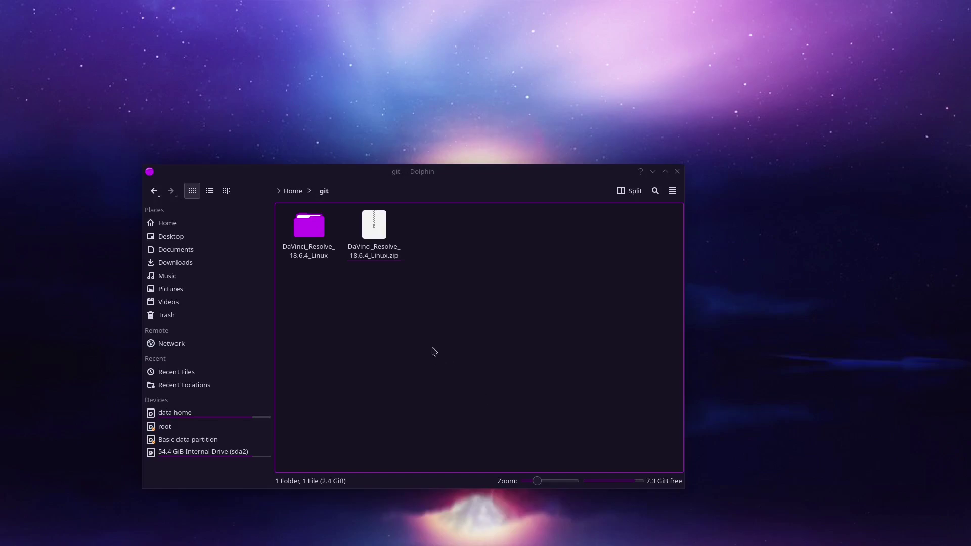
- In the extracted folder, tick Is executable in DaVinci_Resolve_18.6.4_Linux.run's Permissions properties and confirm
double_click(310, 234)
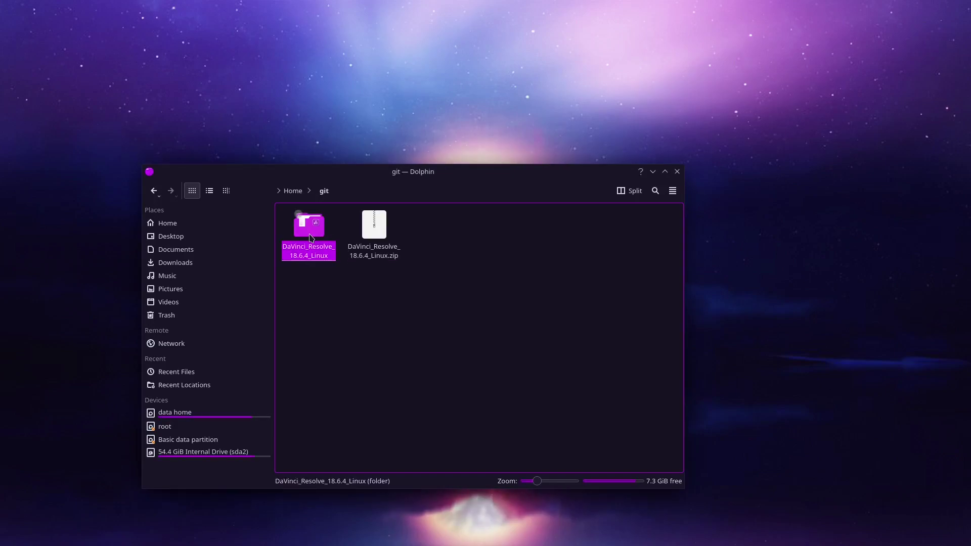
drag(333, 290, 284, 215)
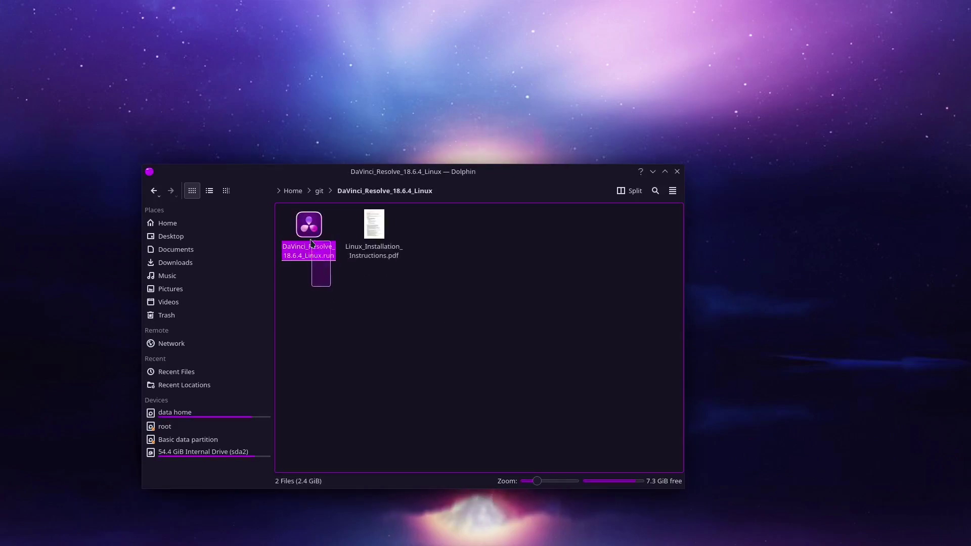
click(342, 292)
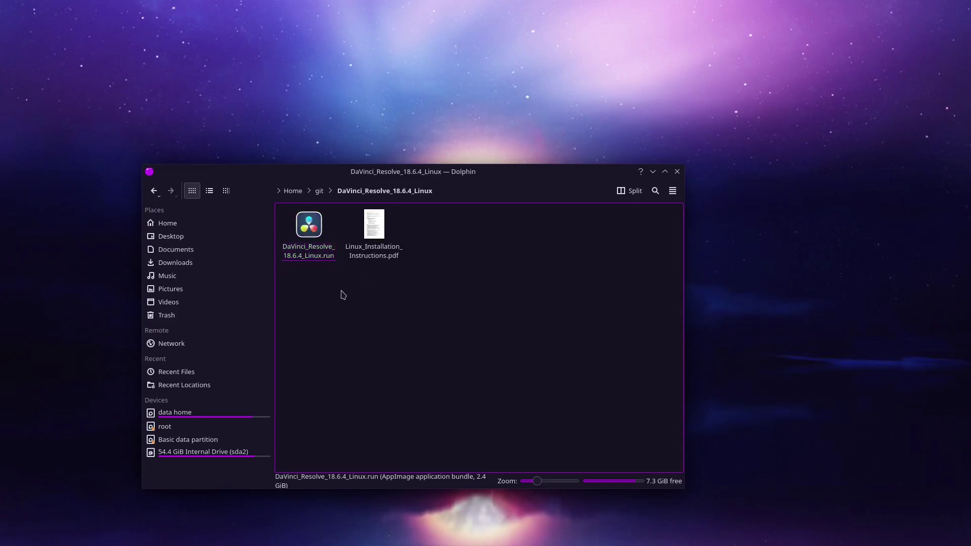
right_click(309, 229)
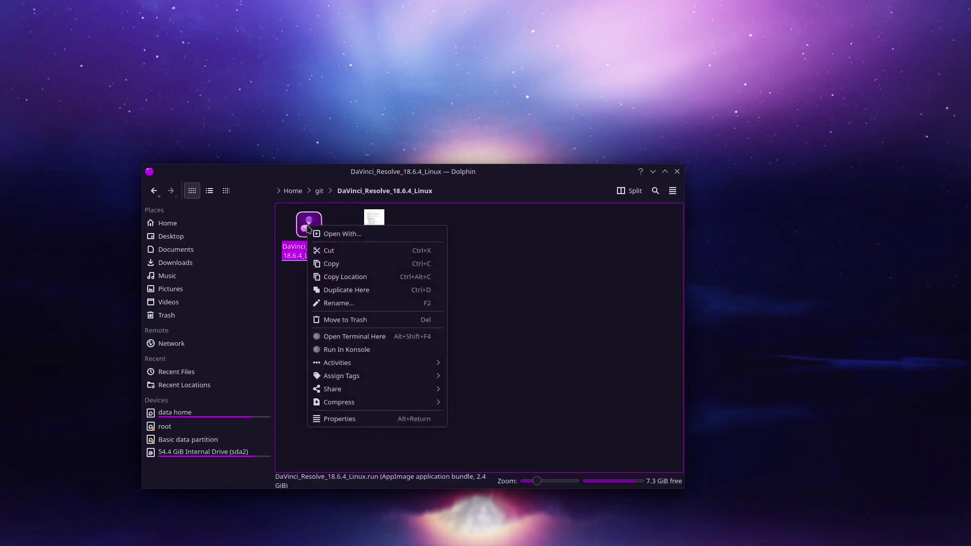
click(369, 419)
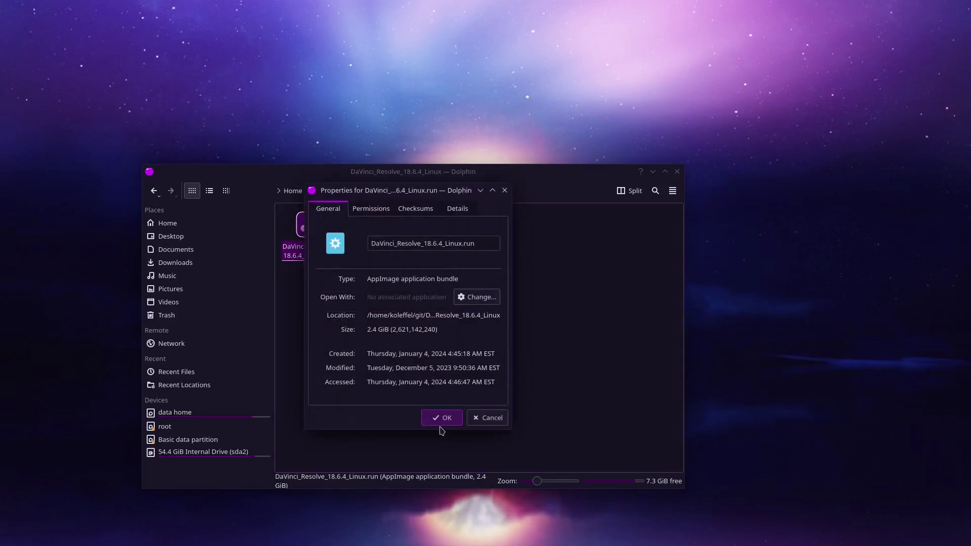
click(369, 212)
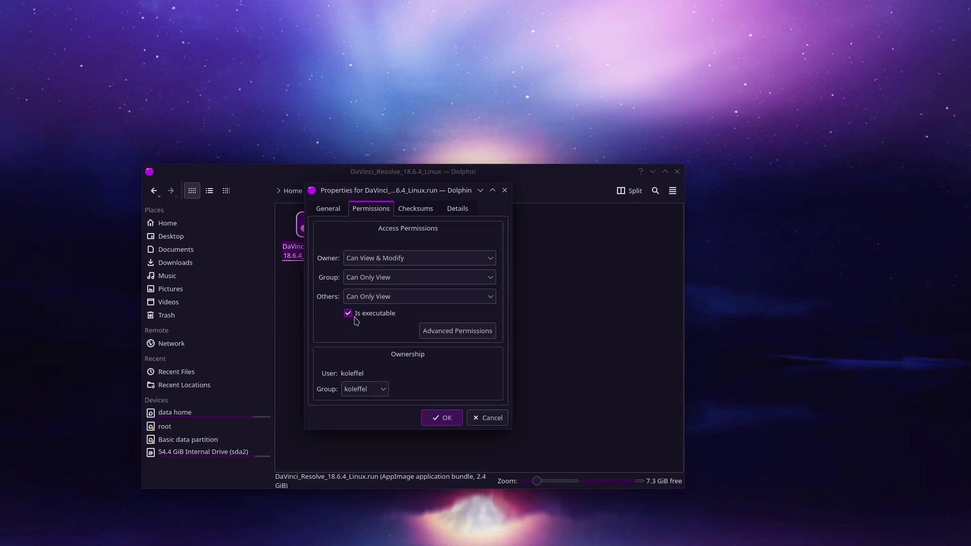
click(443, 418)
- Open a Konsole terminal in this folder, sized as a window beside the files
right_click(399, 339)
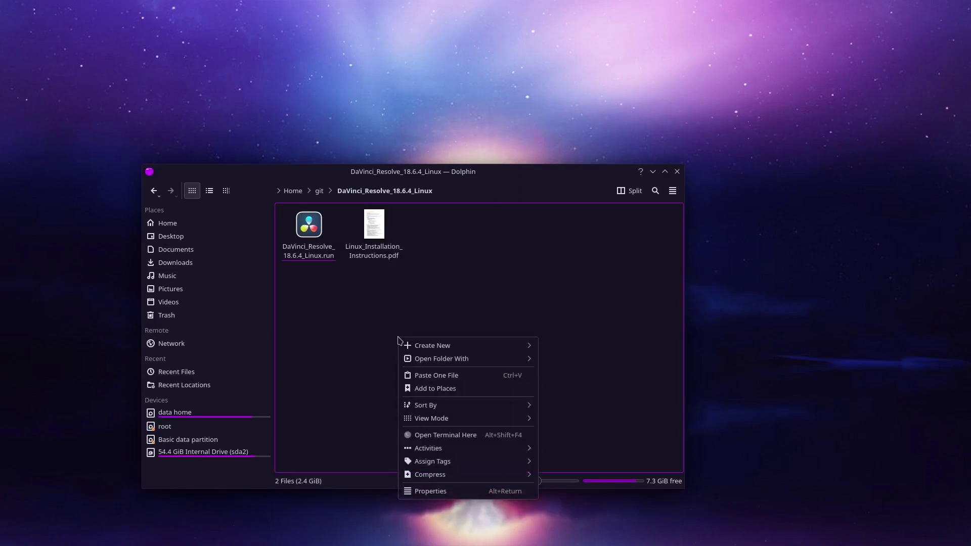
click(492, 436)
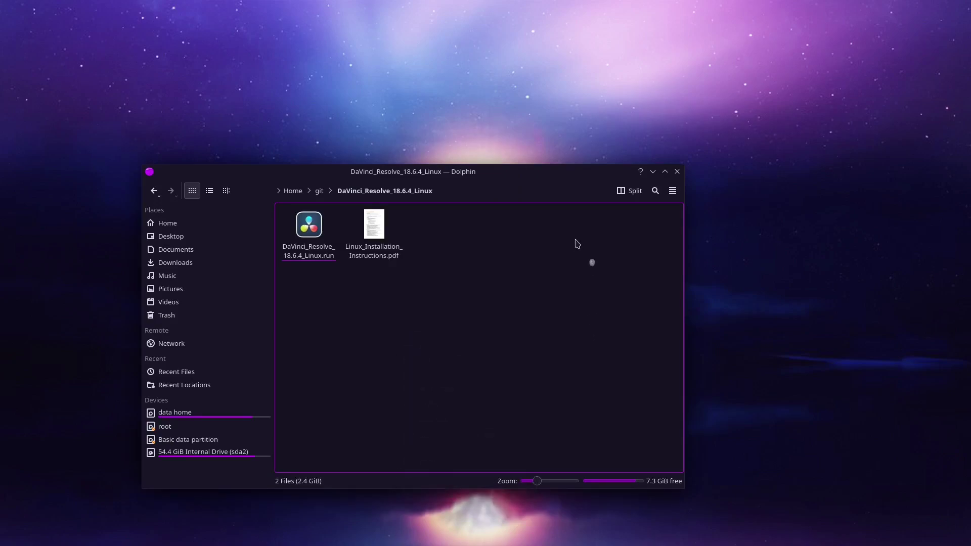
drag(546, 11, 682, 226)
- Run chmod u+x on DaVinci_Resolve_18.6.4_Linux.run, check it with ls, and close Konsole
text(c)
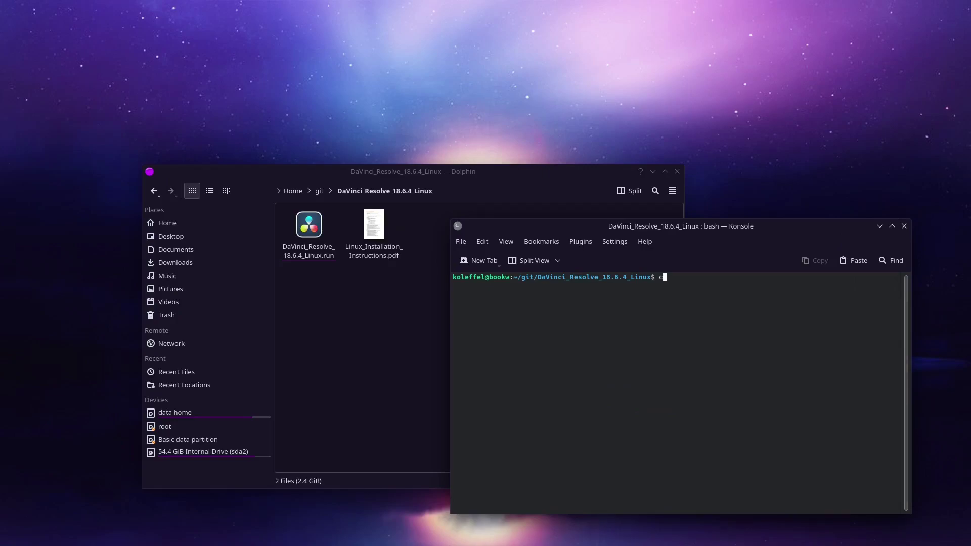
text(hmod u+x DaV)
key(Tab)
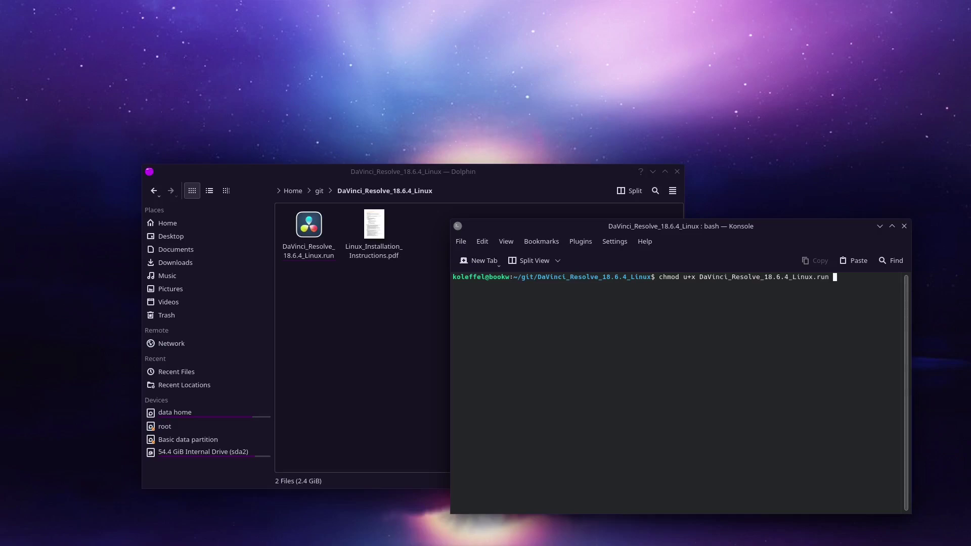
key(Return)
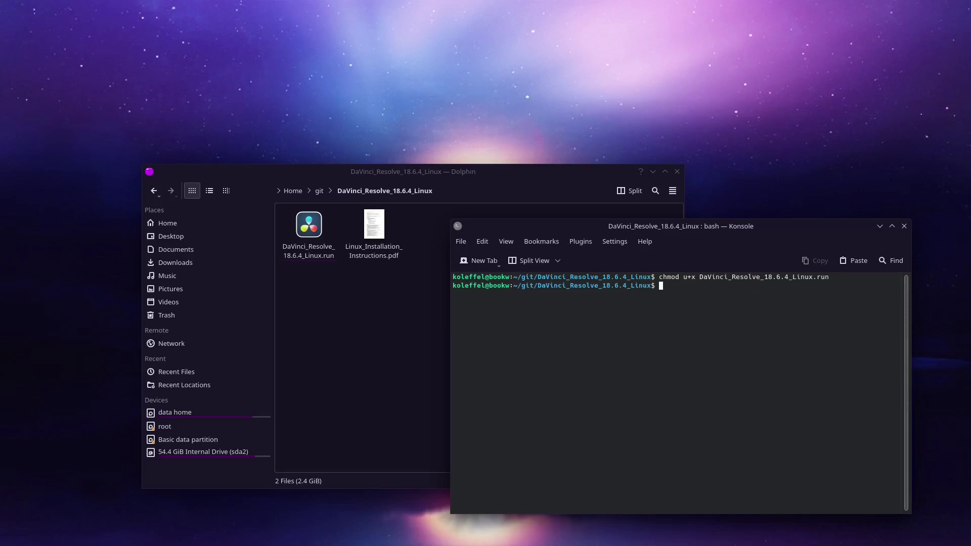
text(ls)
key(Return)
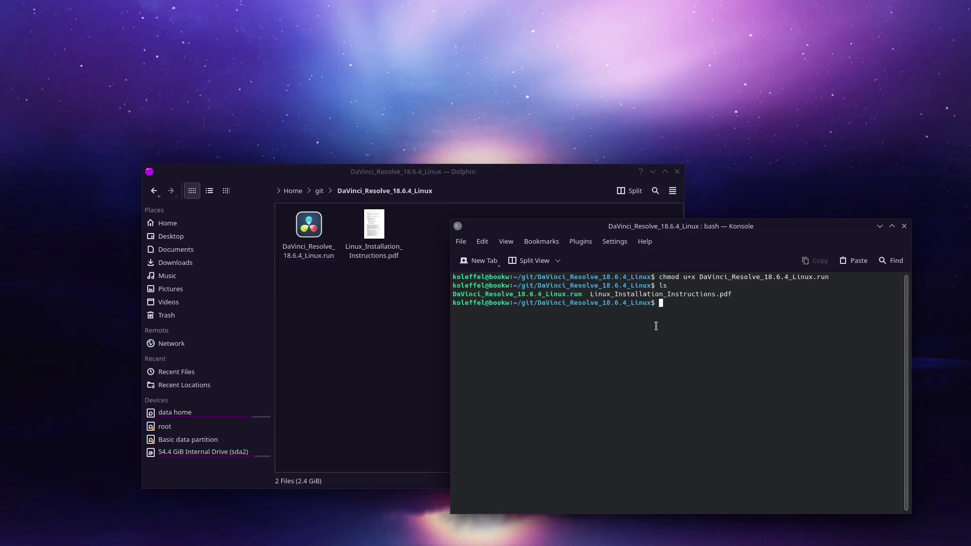
drag(588, 299, 454, 293)
click(588, 325)
click(904, 227)
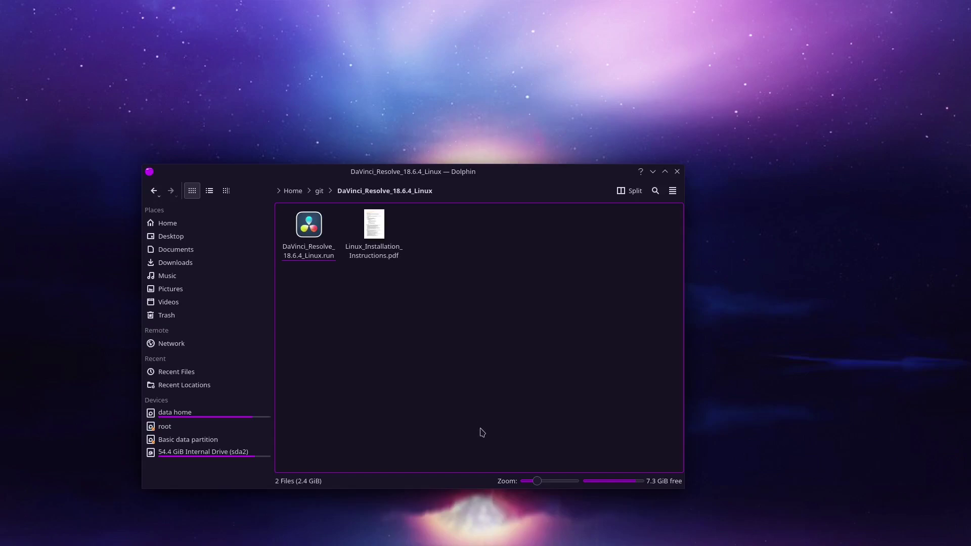
- Launch the DaVinci_Resolve_18.6.4_Linux.run installer, choosing Execute and Do not ask again
double_click(304, 222)
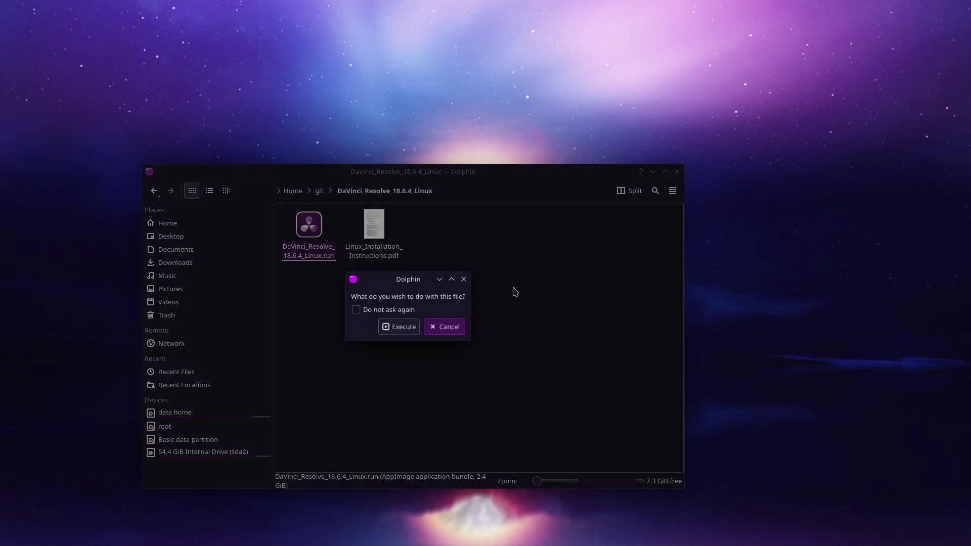
click(365, 311)
click(398, 327)
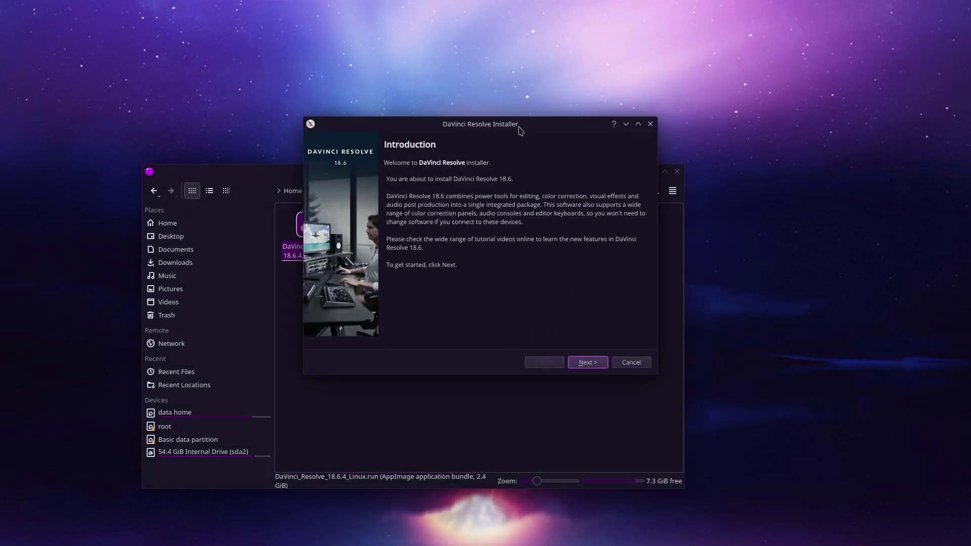
drag(520, 129, 477, 127)
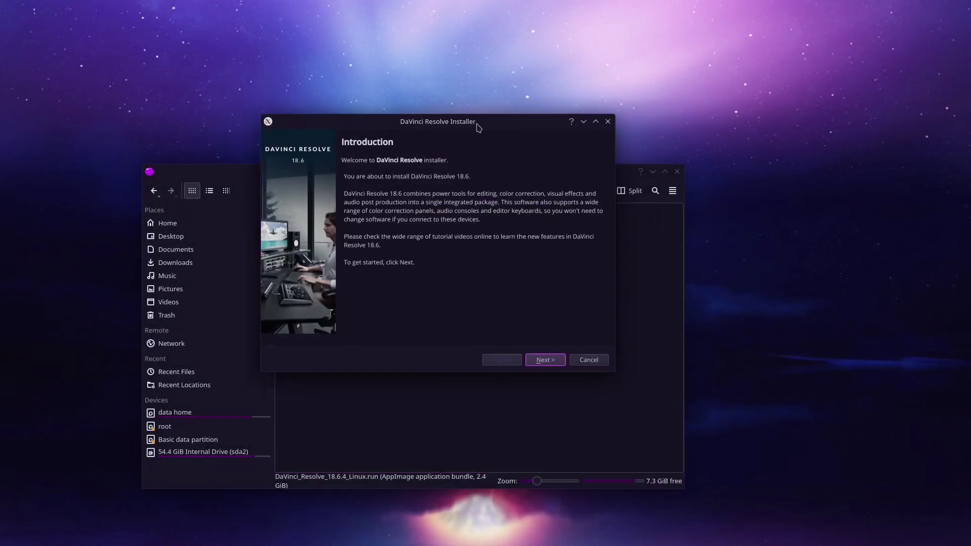
- Advance past the Introduction and Read Me pages and accept the License Agreement terms
click(544, 360)
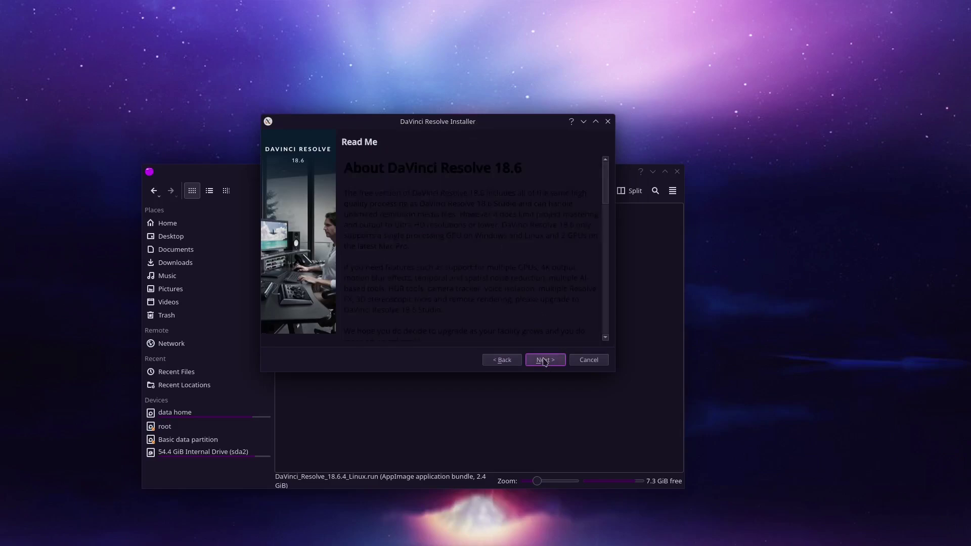
scroll(535, 291, down, 10)
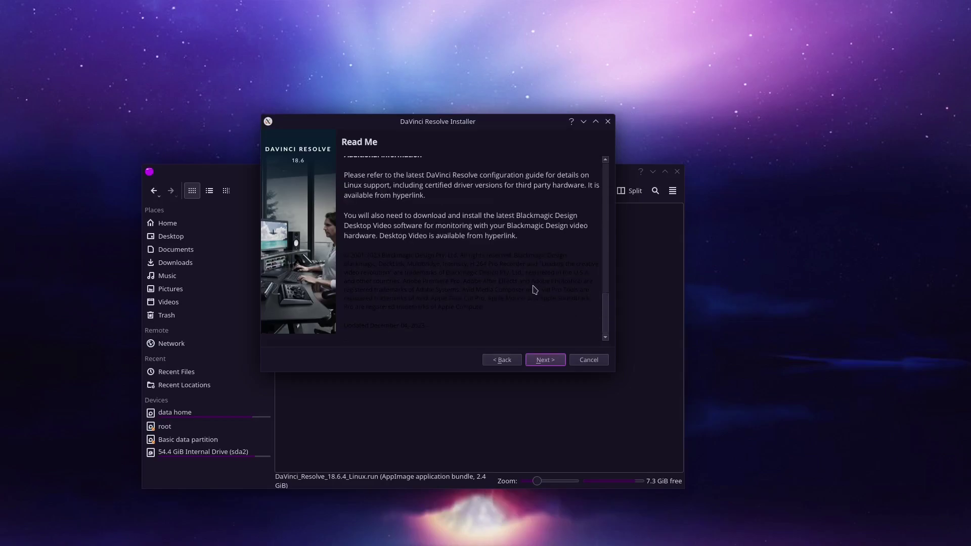
scroll(427, 281, up, 8)
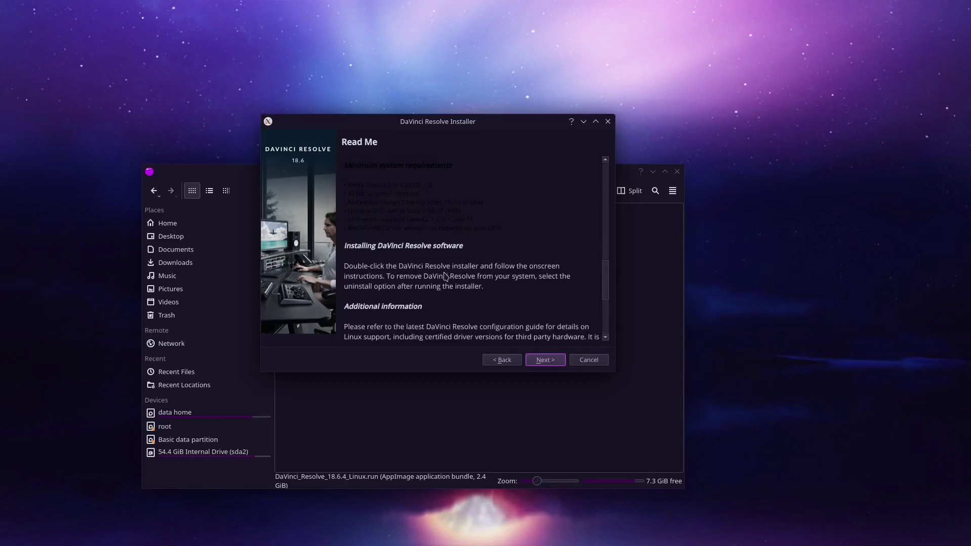
scroll(445, 276, up, 2)
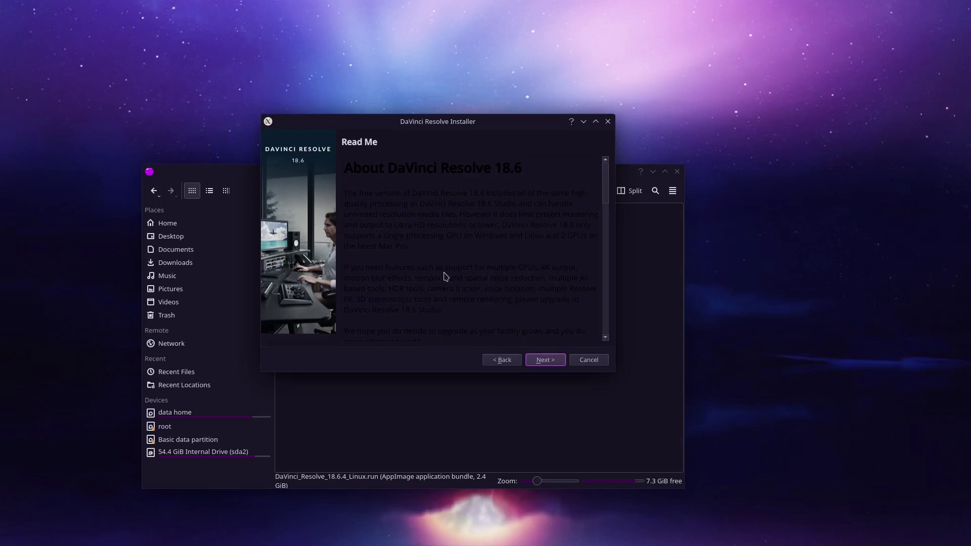
scroll(445, 276, down, 10)
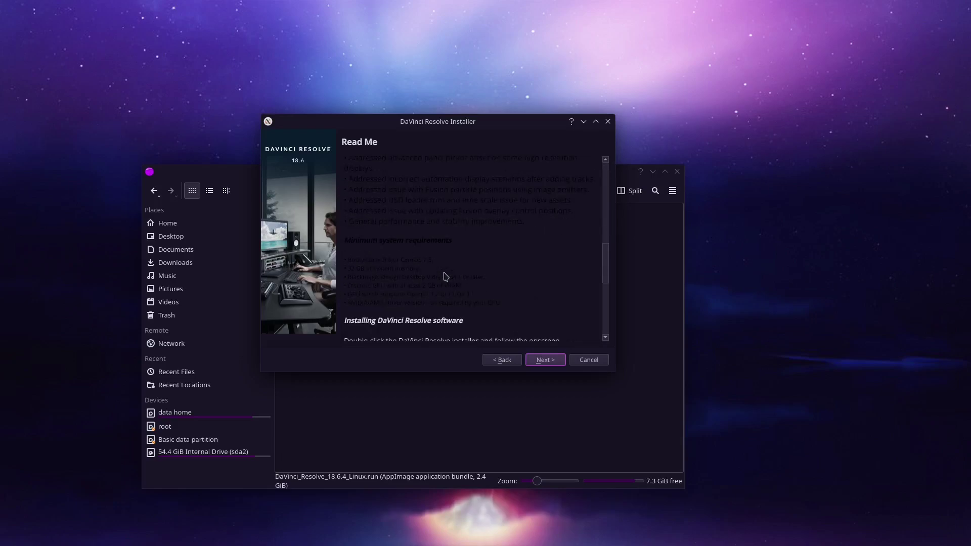
click(542, 363)
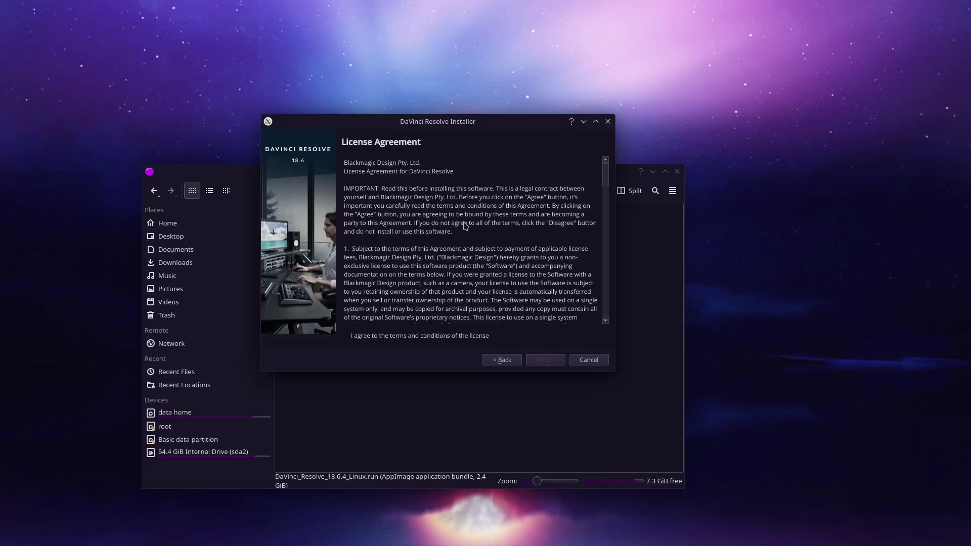
scroll(464, 226, down, 1)
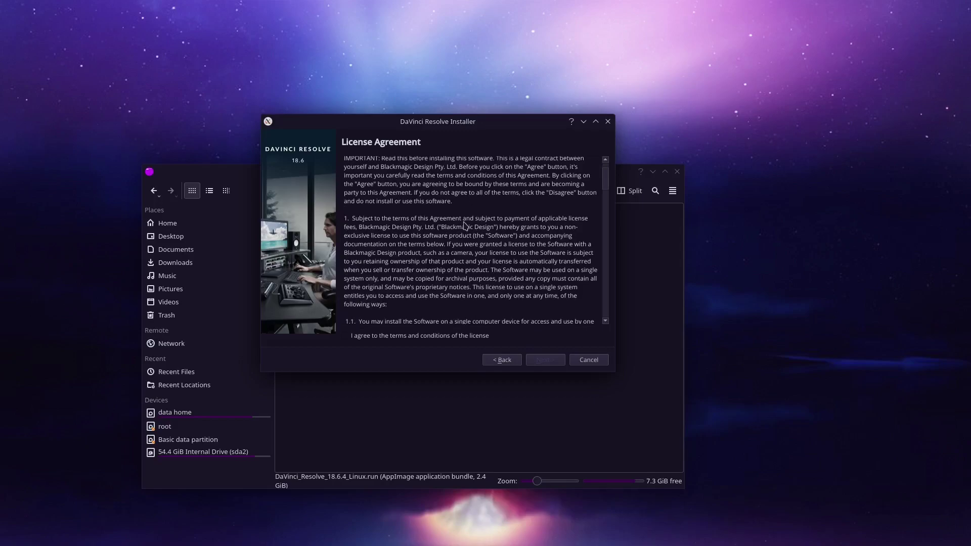
scroll(464, 226, down, 15)
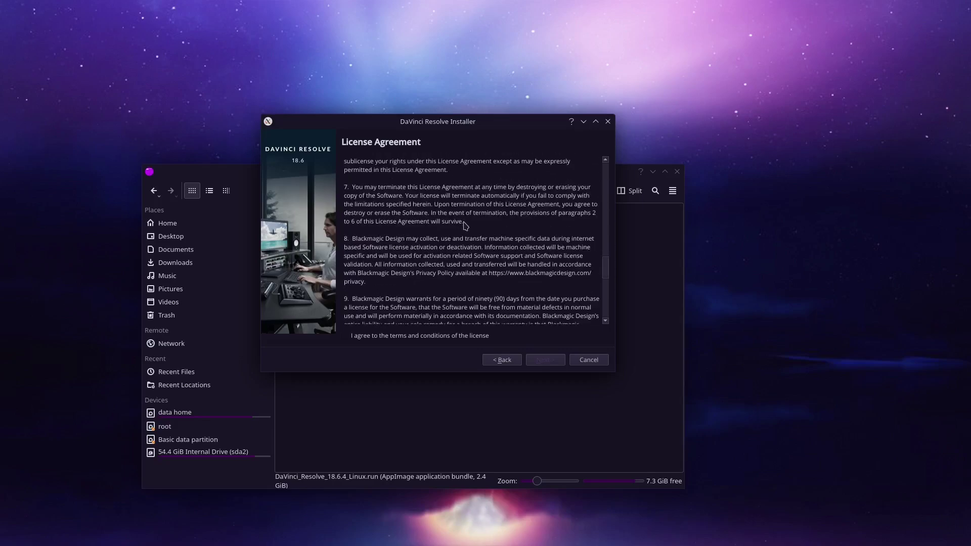
scroll(464, 226, down, 8)
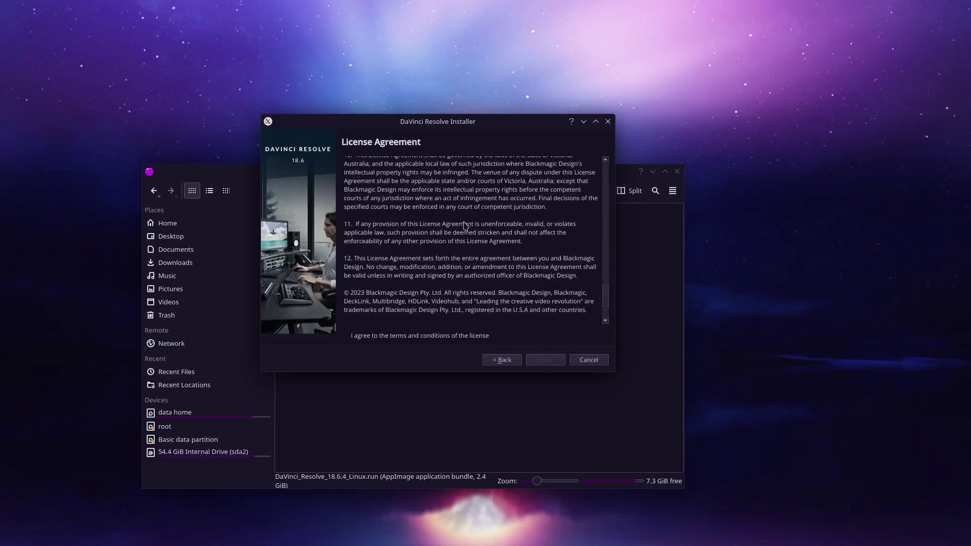
click(347, 337)
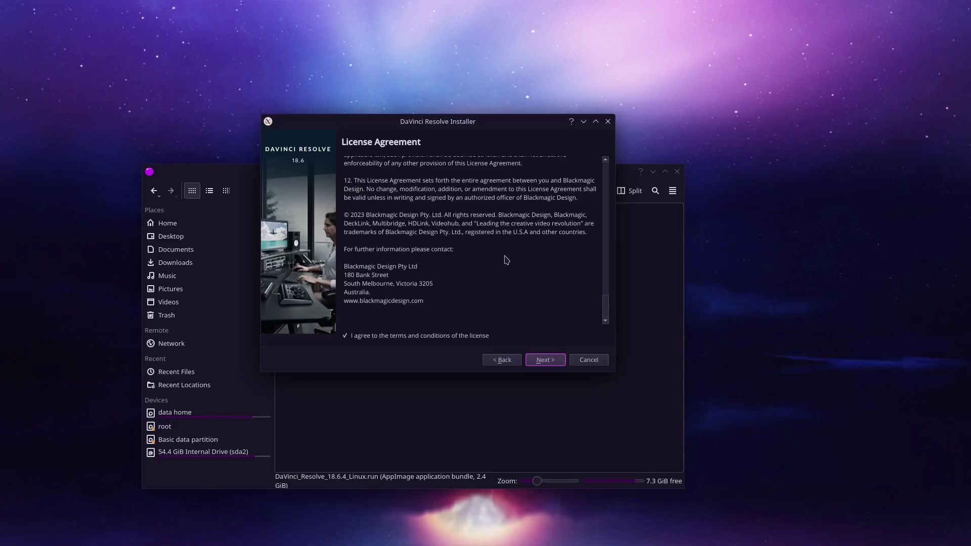
- Start the installation from Ready to install and close the installer once it reaches 100%
click(546, 360)
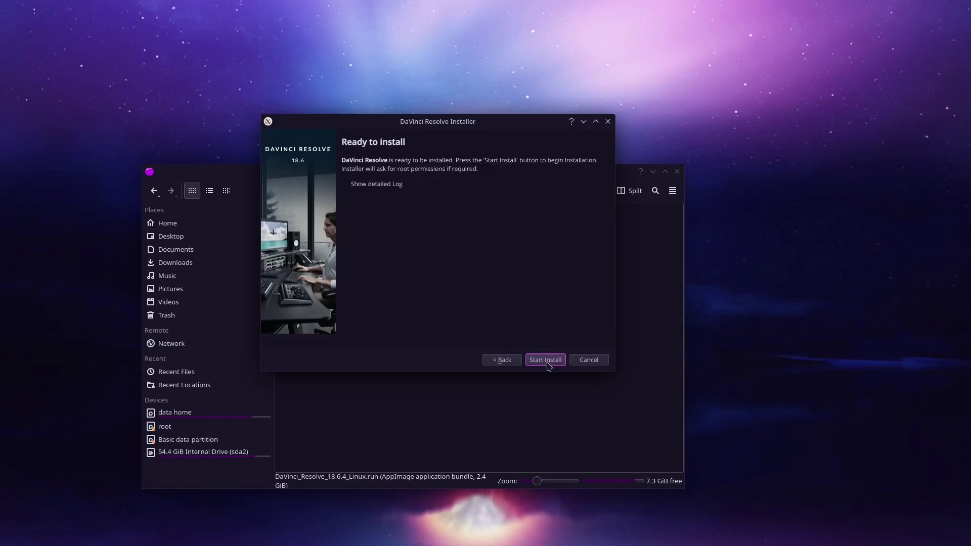
click(546, 361)
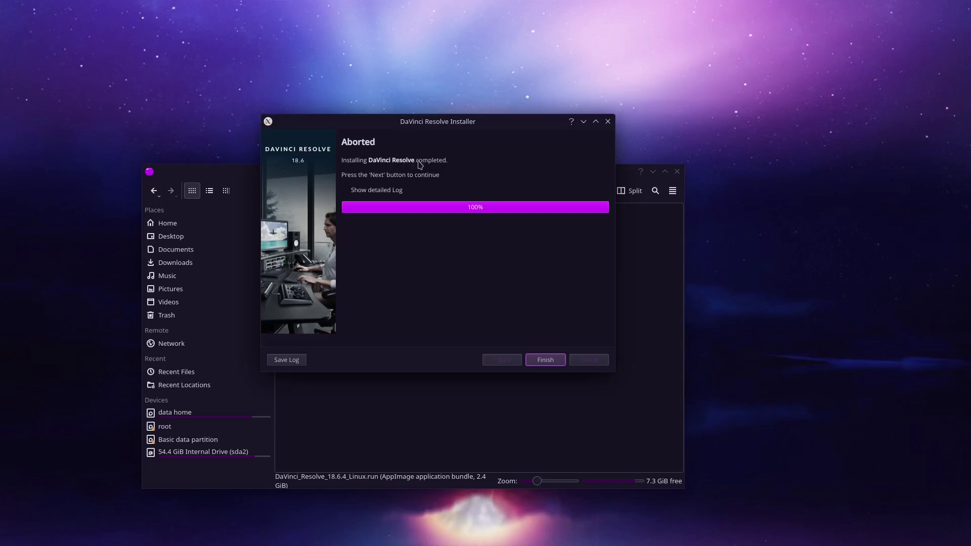
click(546, 360)
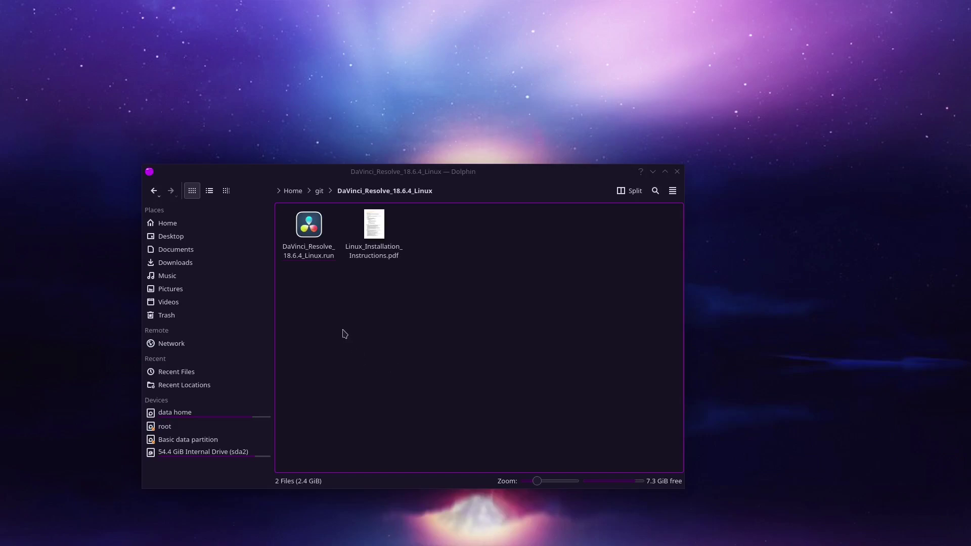
- Rerun the installer through Introduction, Read Me and license acceptance, then start the installation again
click(324, 248)
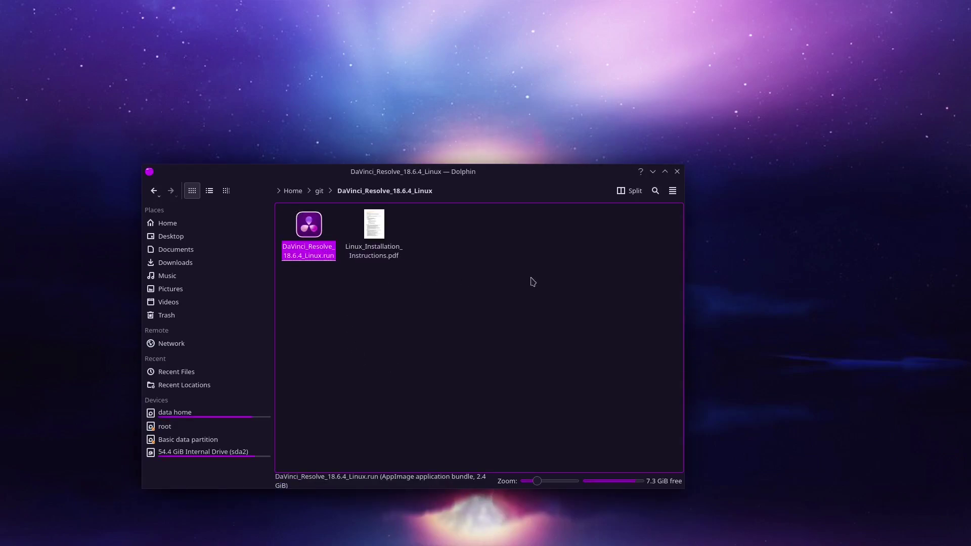
click(590, 363)
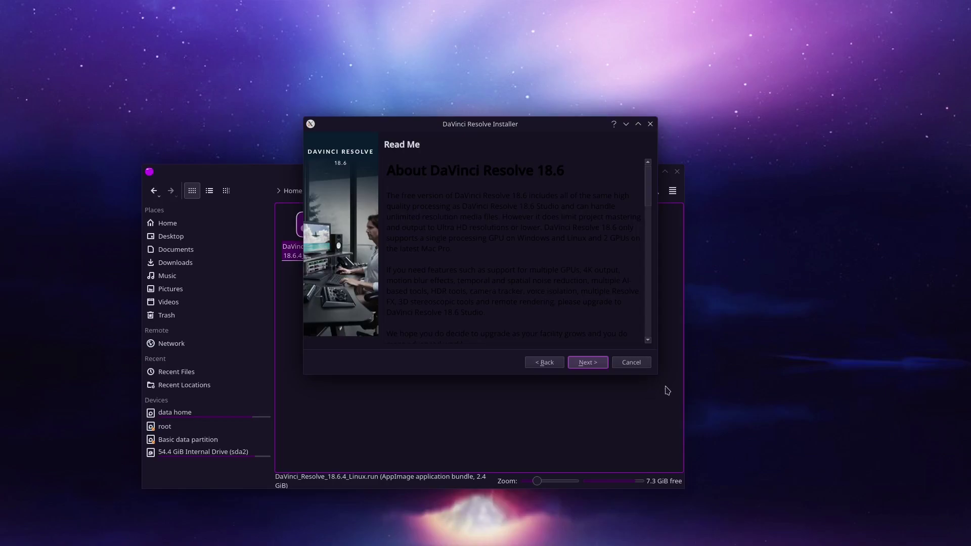
click(588, 363)
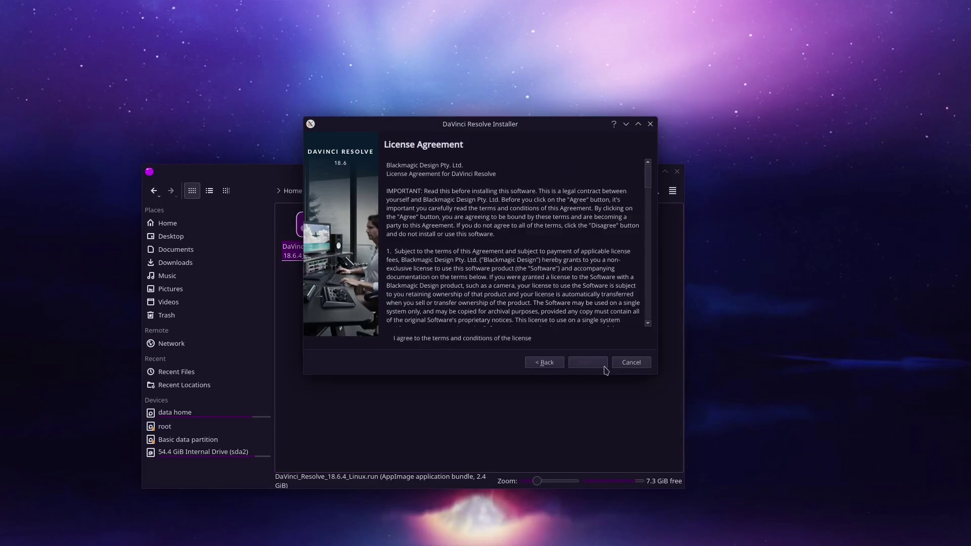
click(388, 339)
click(588, 364)
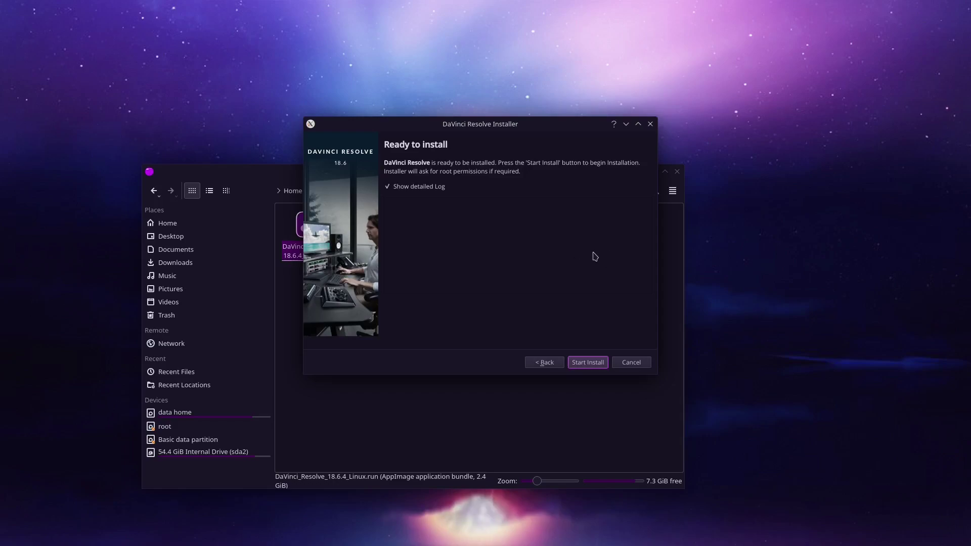
click(587, 364)
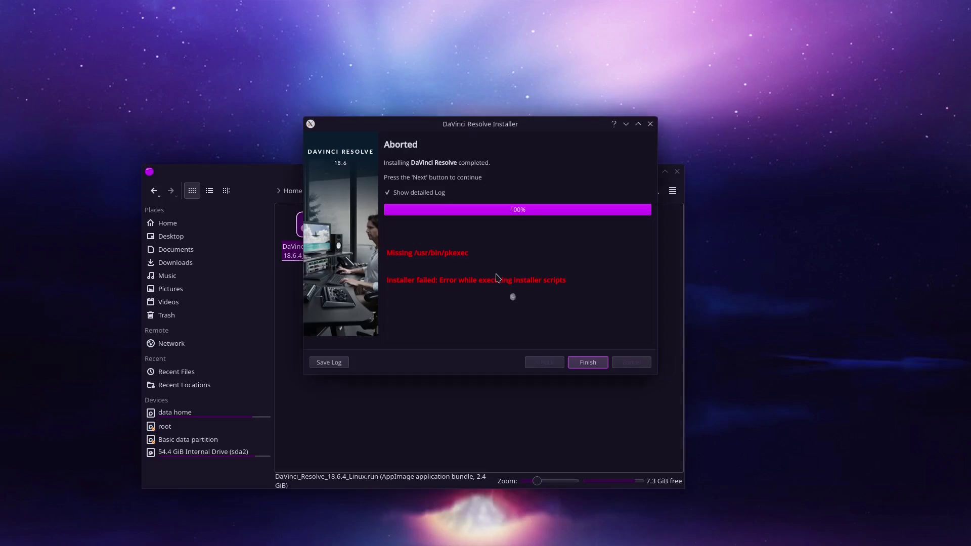
- Install pkexec with 'sudo apt install pkexec', entering the account password, then close Konsole and the aborted installer
key(ctrl+alt+t)
text(sud)
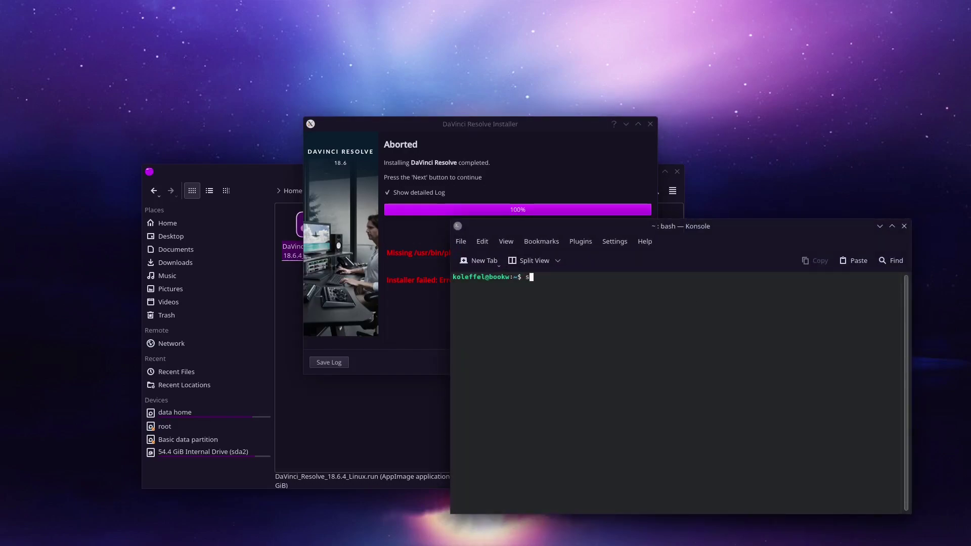
text(o apt install)
mouse_move(712, 230)
mouse_down()
mouse_move(701, 281)
mouse_move(715, 217)
mouse_up()
text(pk)
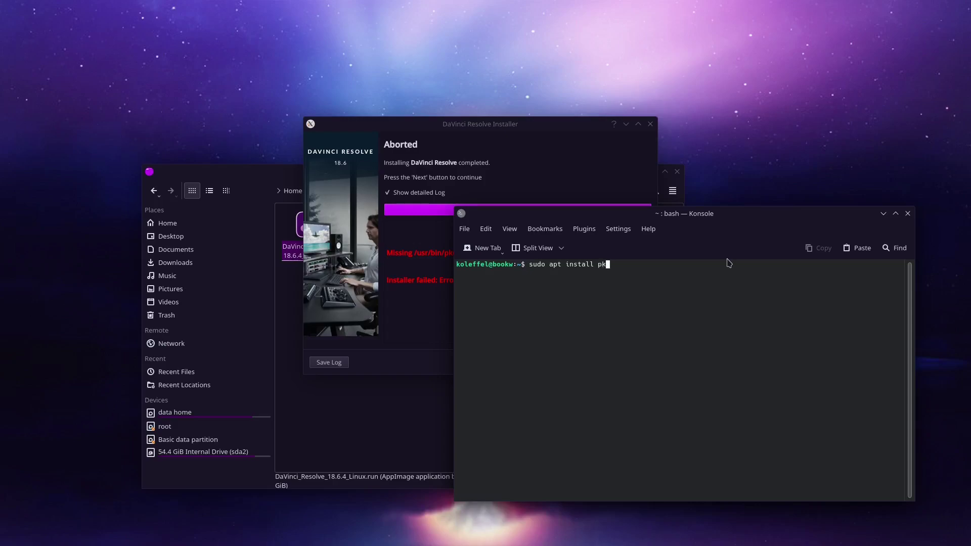
text(exec)
key(Return)
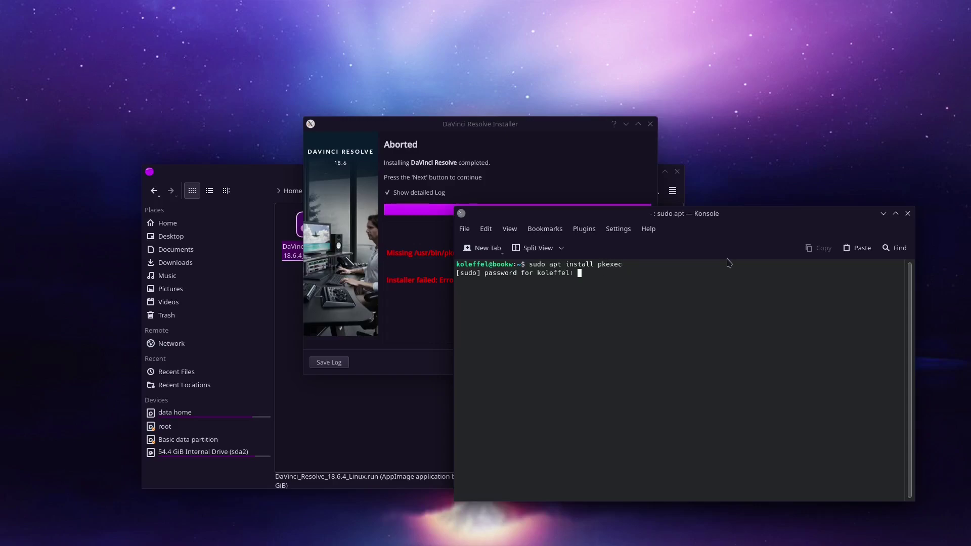
key(Return)
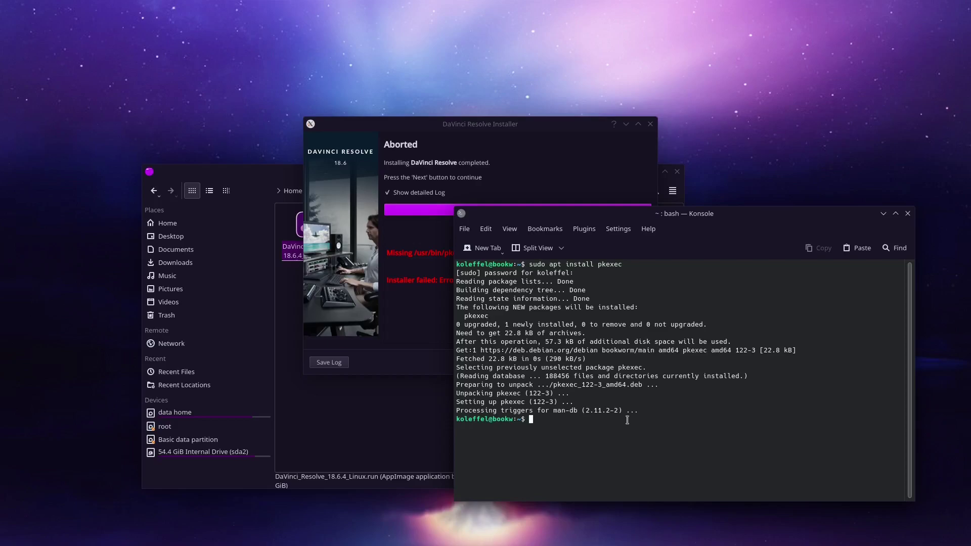
key(Return)
click(908, 214)
click(579, 366)
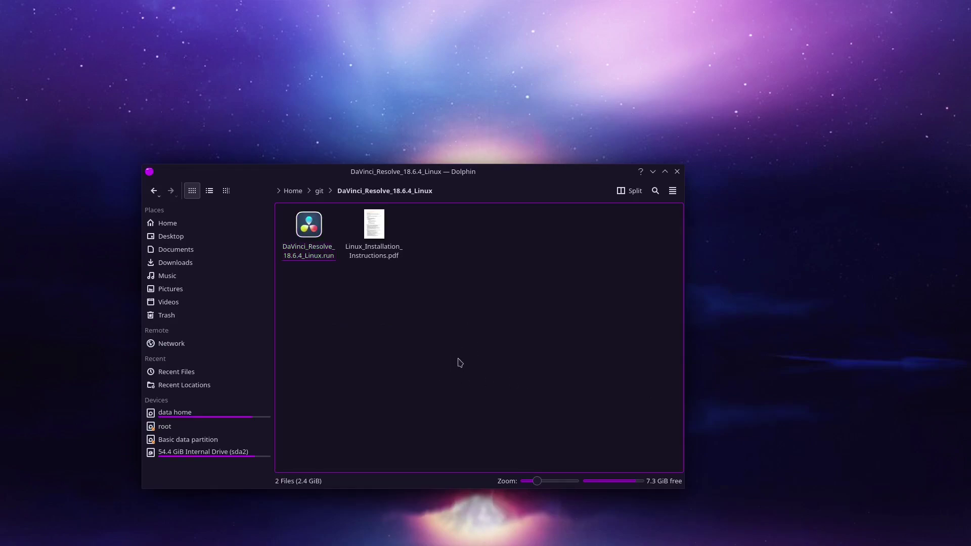
- Rerun the DaVinci_Resolve_18.6.4_Linux.run installer, accept the license, enable the detailed log, and start installing
click(309, 247)
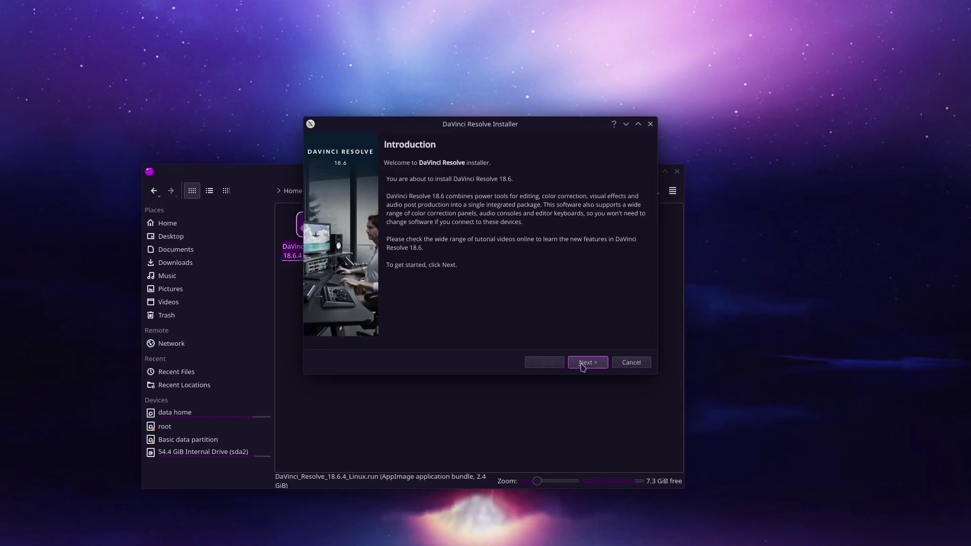
click(585, 363)
click(589, 364)
click(422, 339)
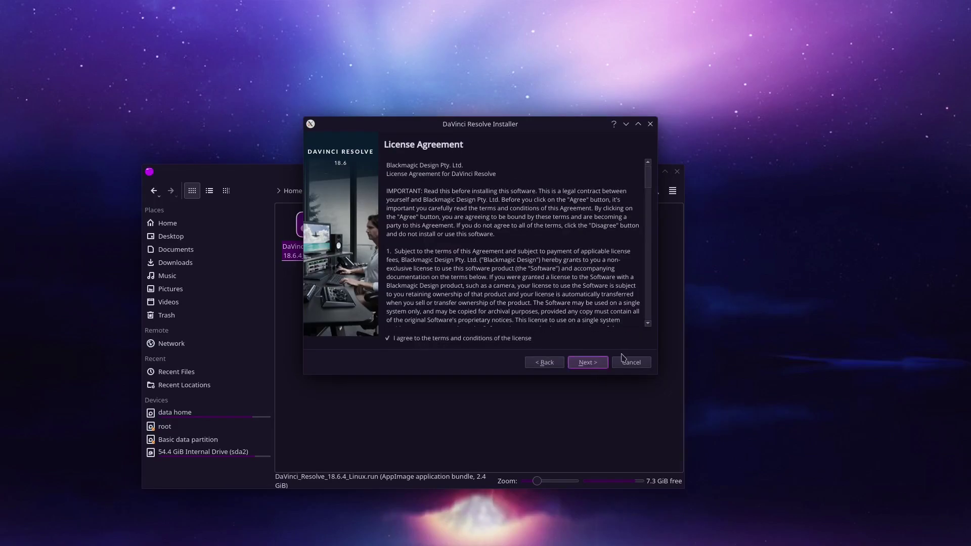
click(596, 364)
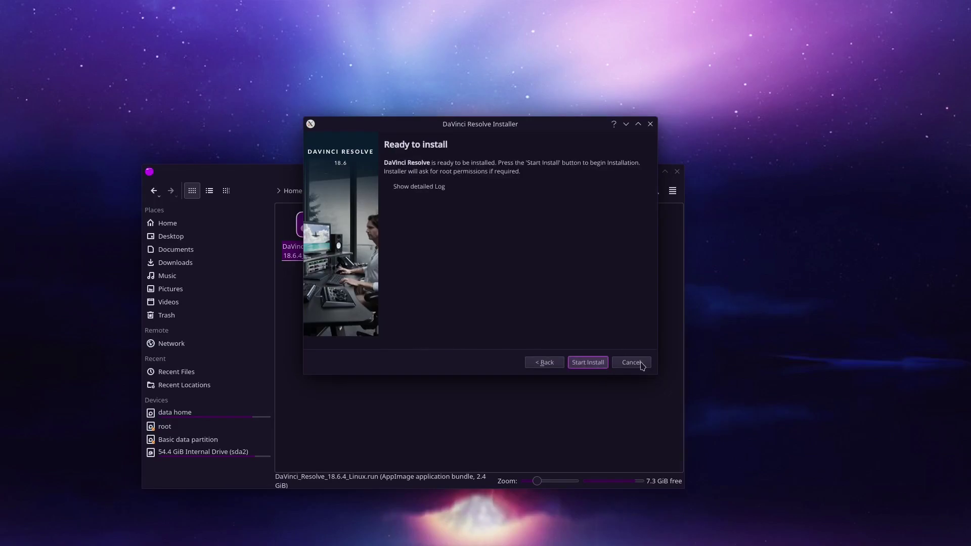
click(391, 190)
click(587, 363)
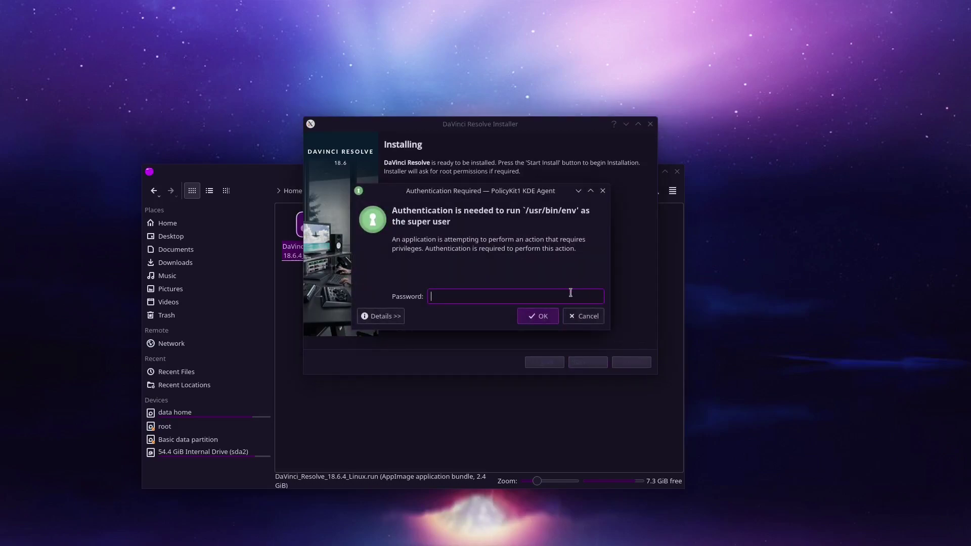
- Authenticate twice with the administrator password so the installation completes and the desktop icon appears
text(••)
key(Return)
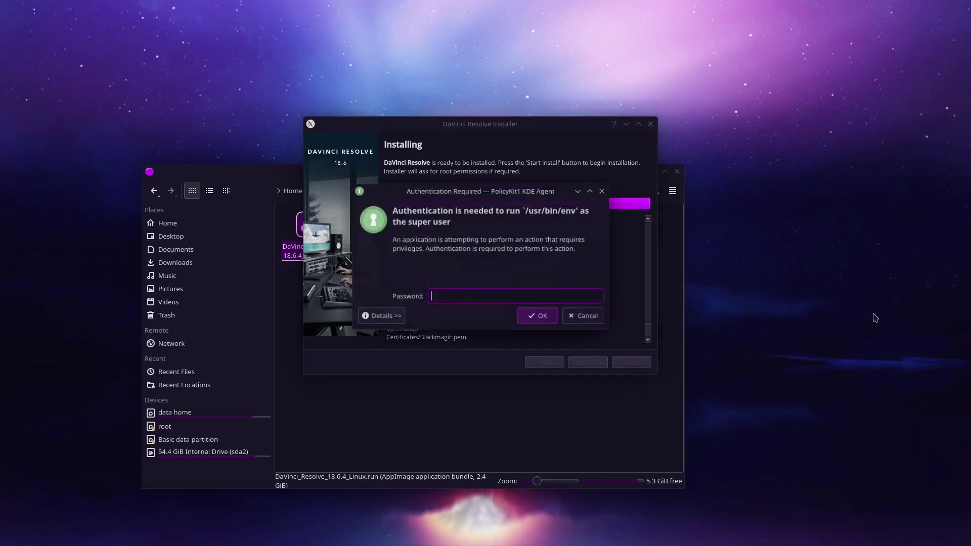
text(••••)
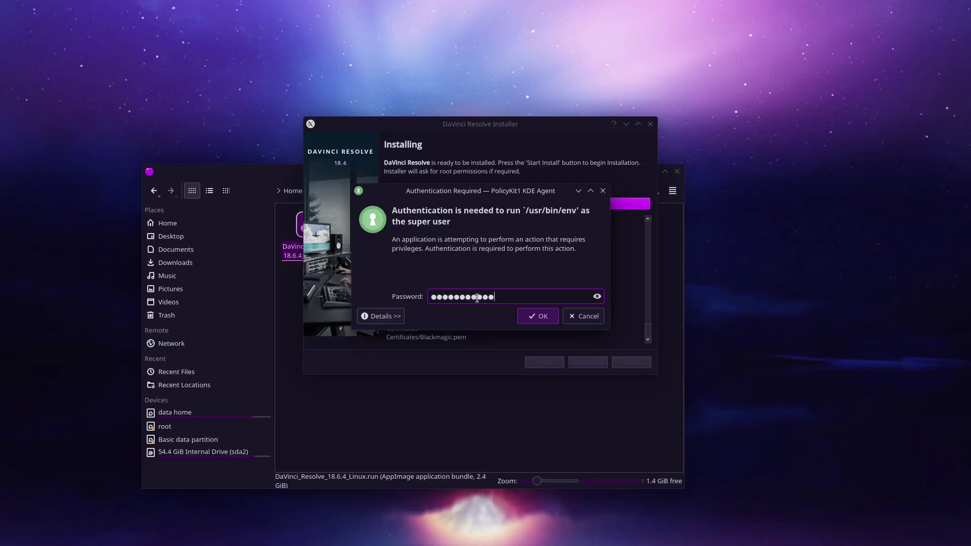
text(•••••••)
key(Return)
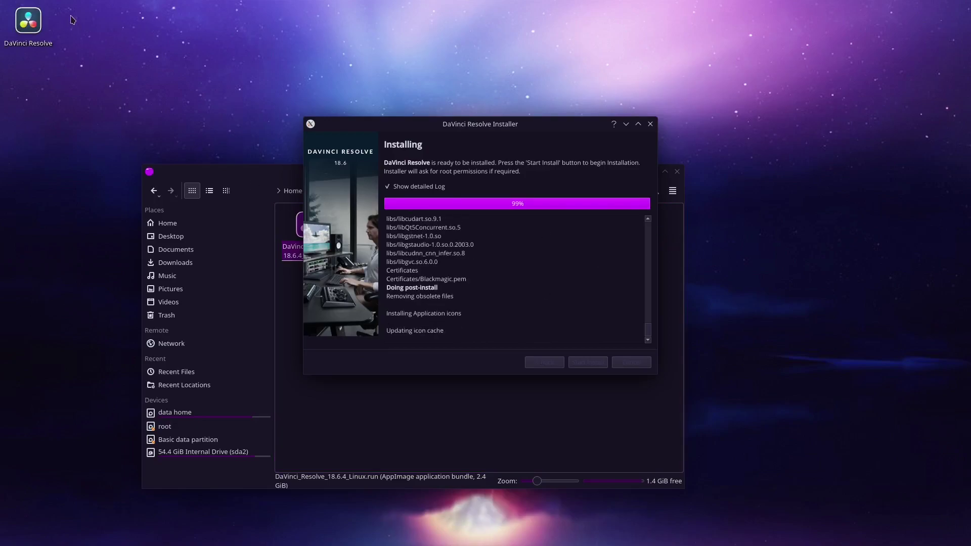
drag(70, 15, 25, 55)
click(133, 90)
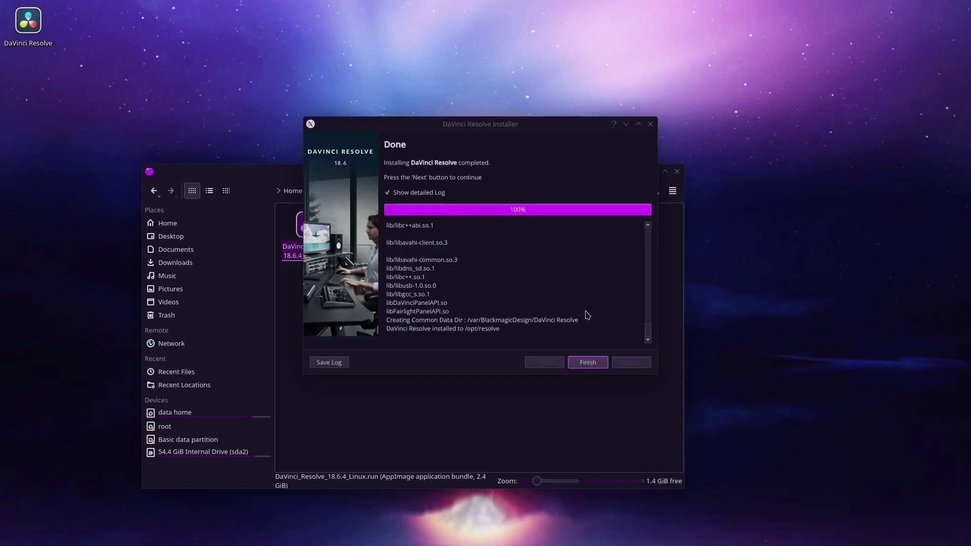
- Finish the installer, minimize Dolphin, and launch DaVinci Resolve from its desktop icon
click(588, 362)
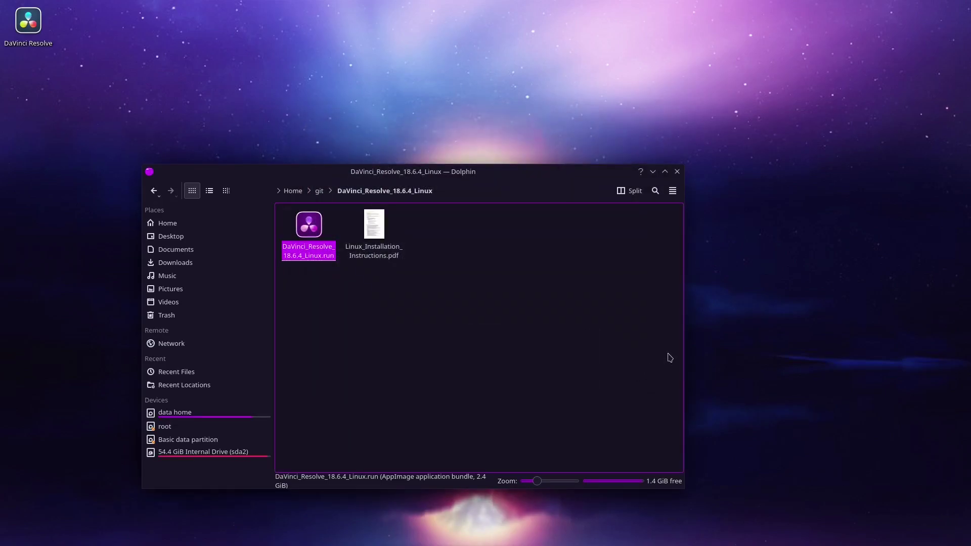
click(652, 172)
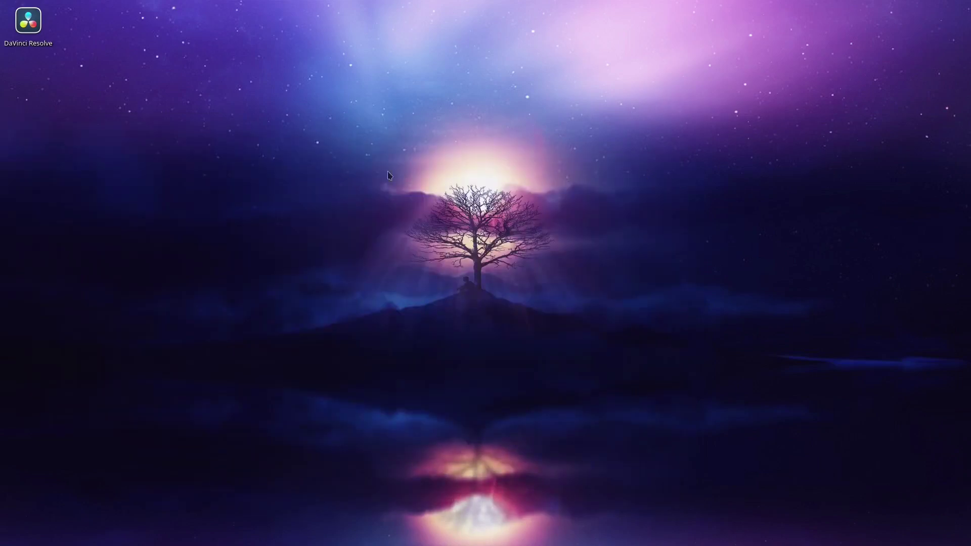
double_click(31, 26)
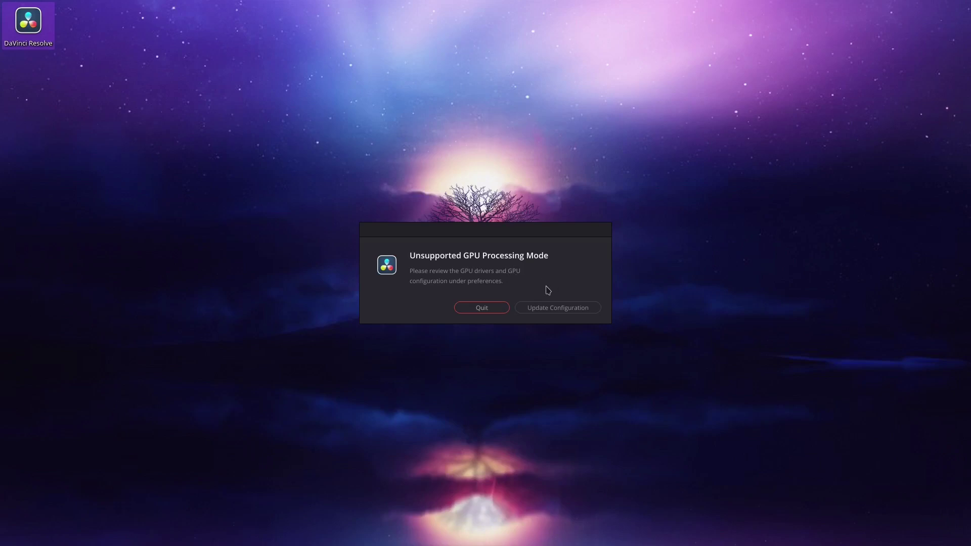
- Open the GPU configuration from the warning and browse the Decode Options and Video and Audio I/O pages
drag(515, 235, 511, 214)
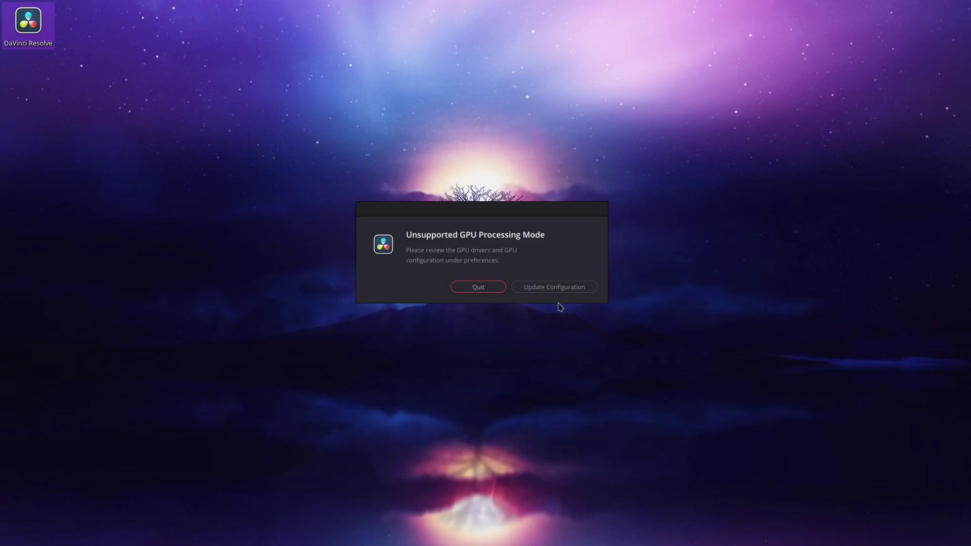
click(546, 291)
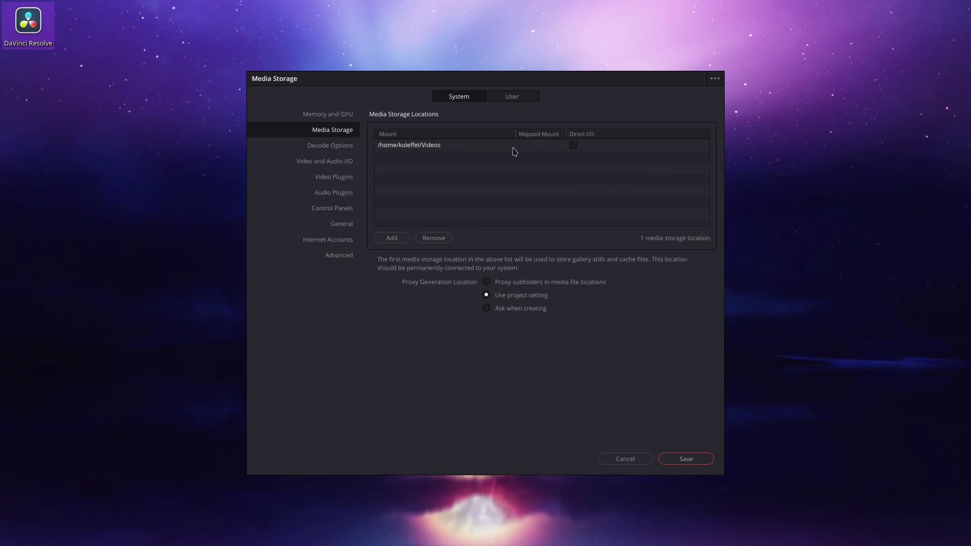
click(338, 151)
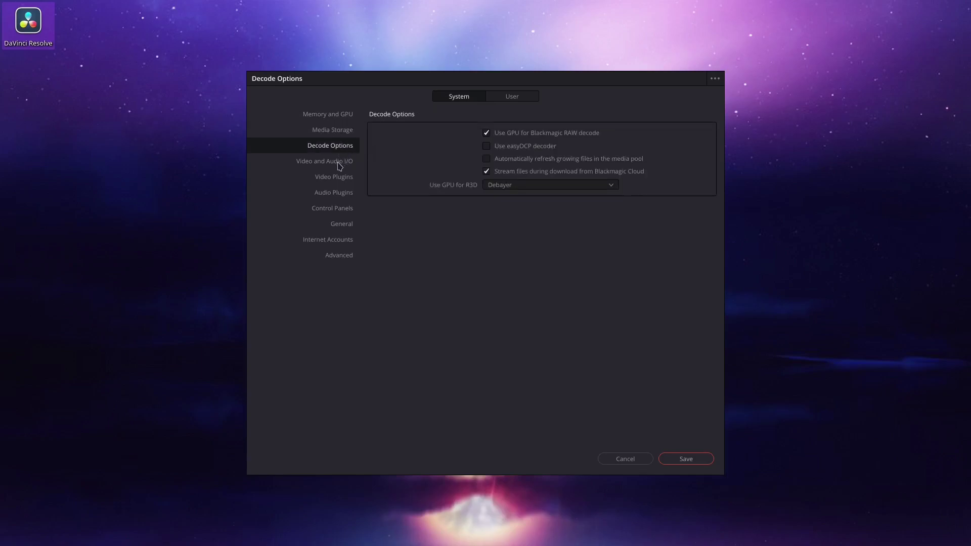
click(339, 163)
click(344, 152)
- Browse the Audio and Video Plugins pages and the User preferences, then cancel without saving
click(333, 193)
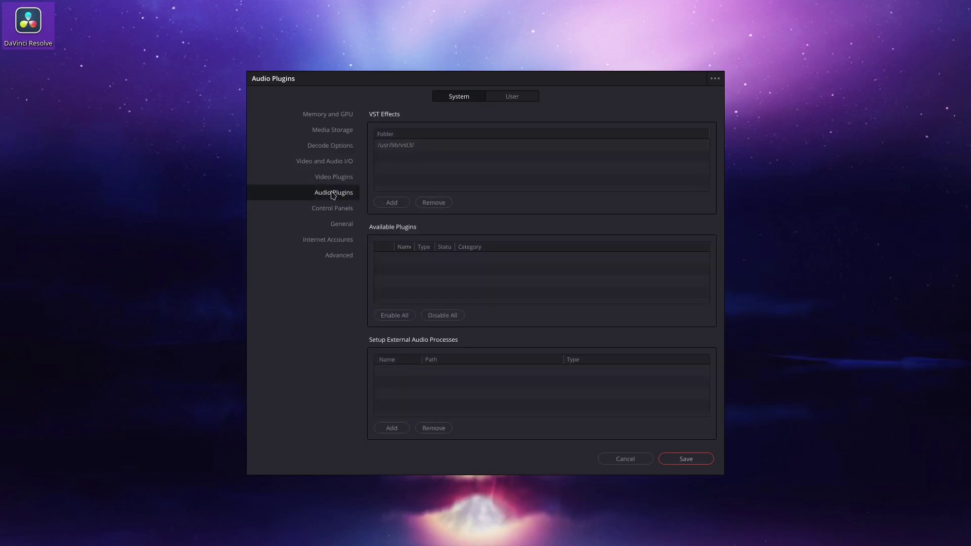
click(331, 179)
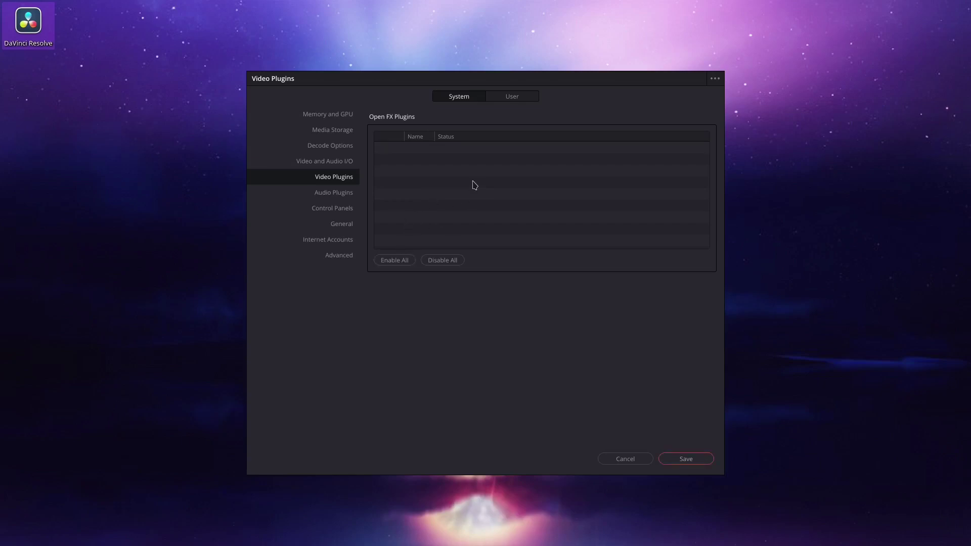
click(527, 97)
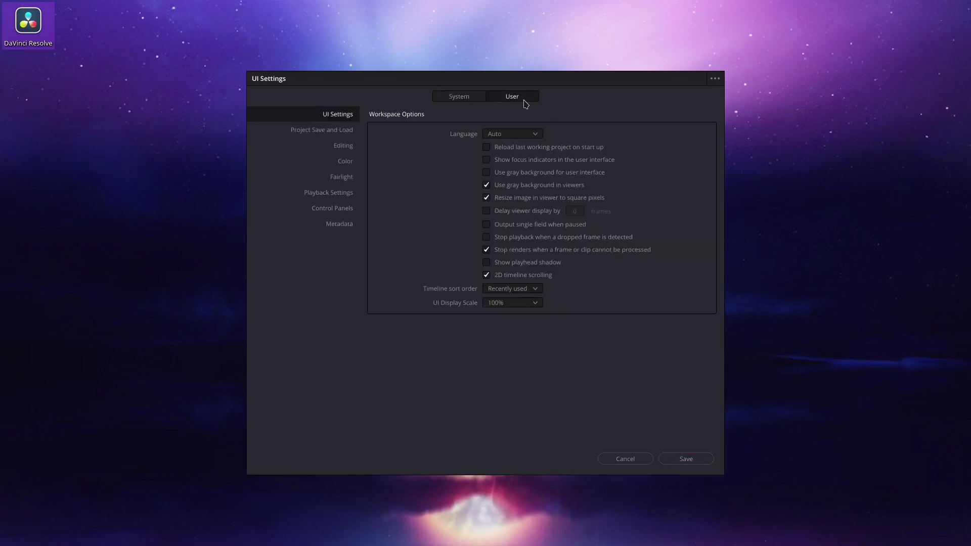
click(450, 101)
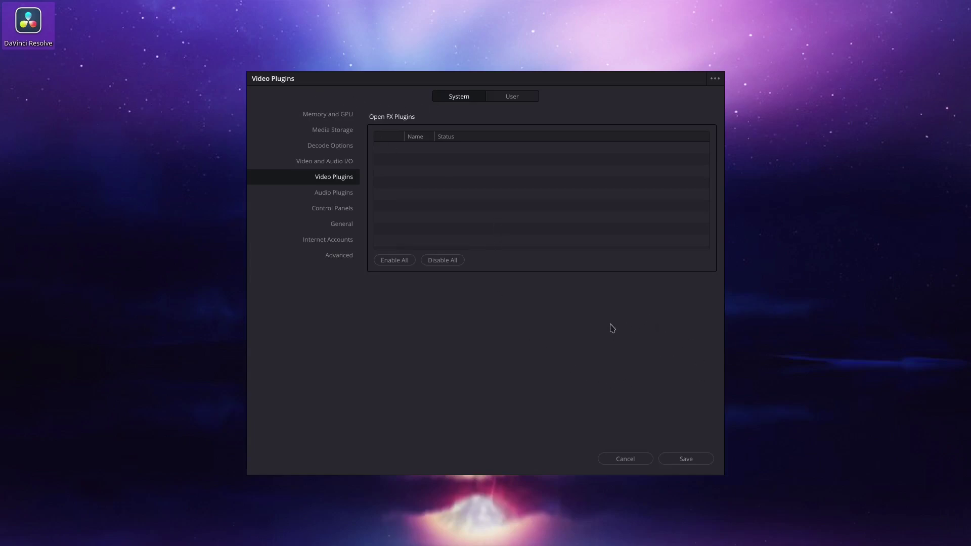
click(626, 460)
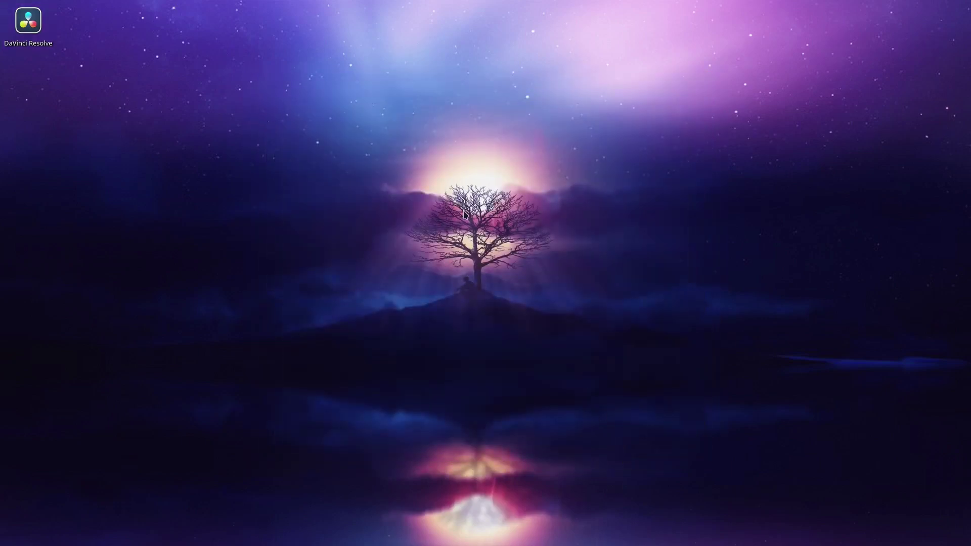